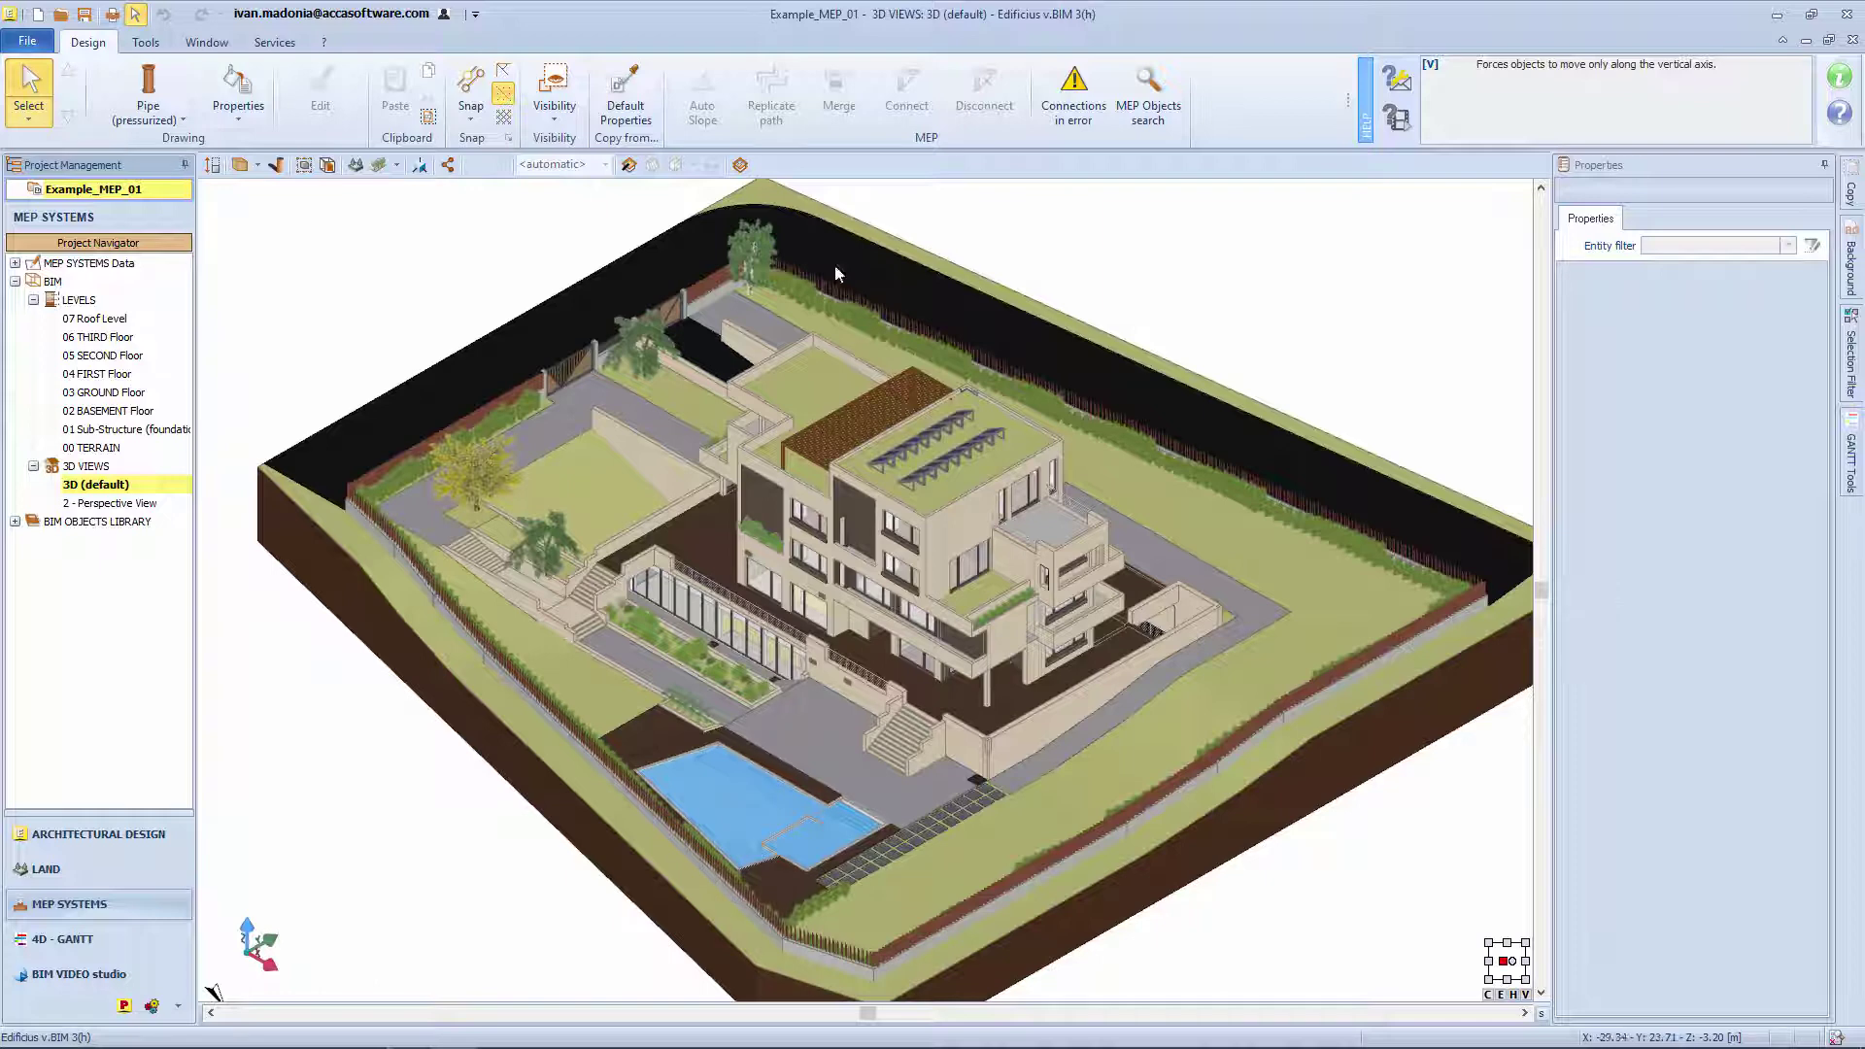
Cut the 3D model with a dynamic section plane to expose the internal MEP piping.
click(772, 592)
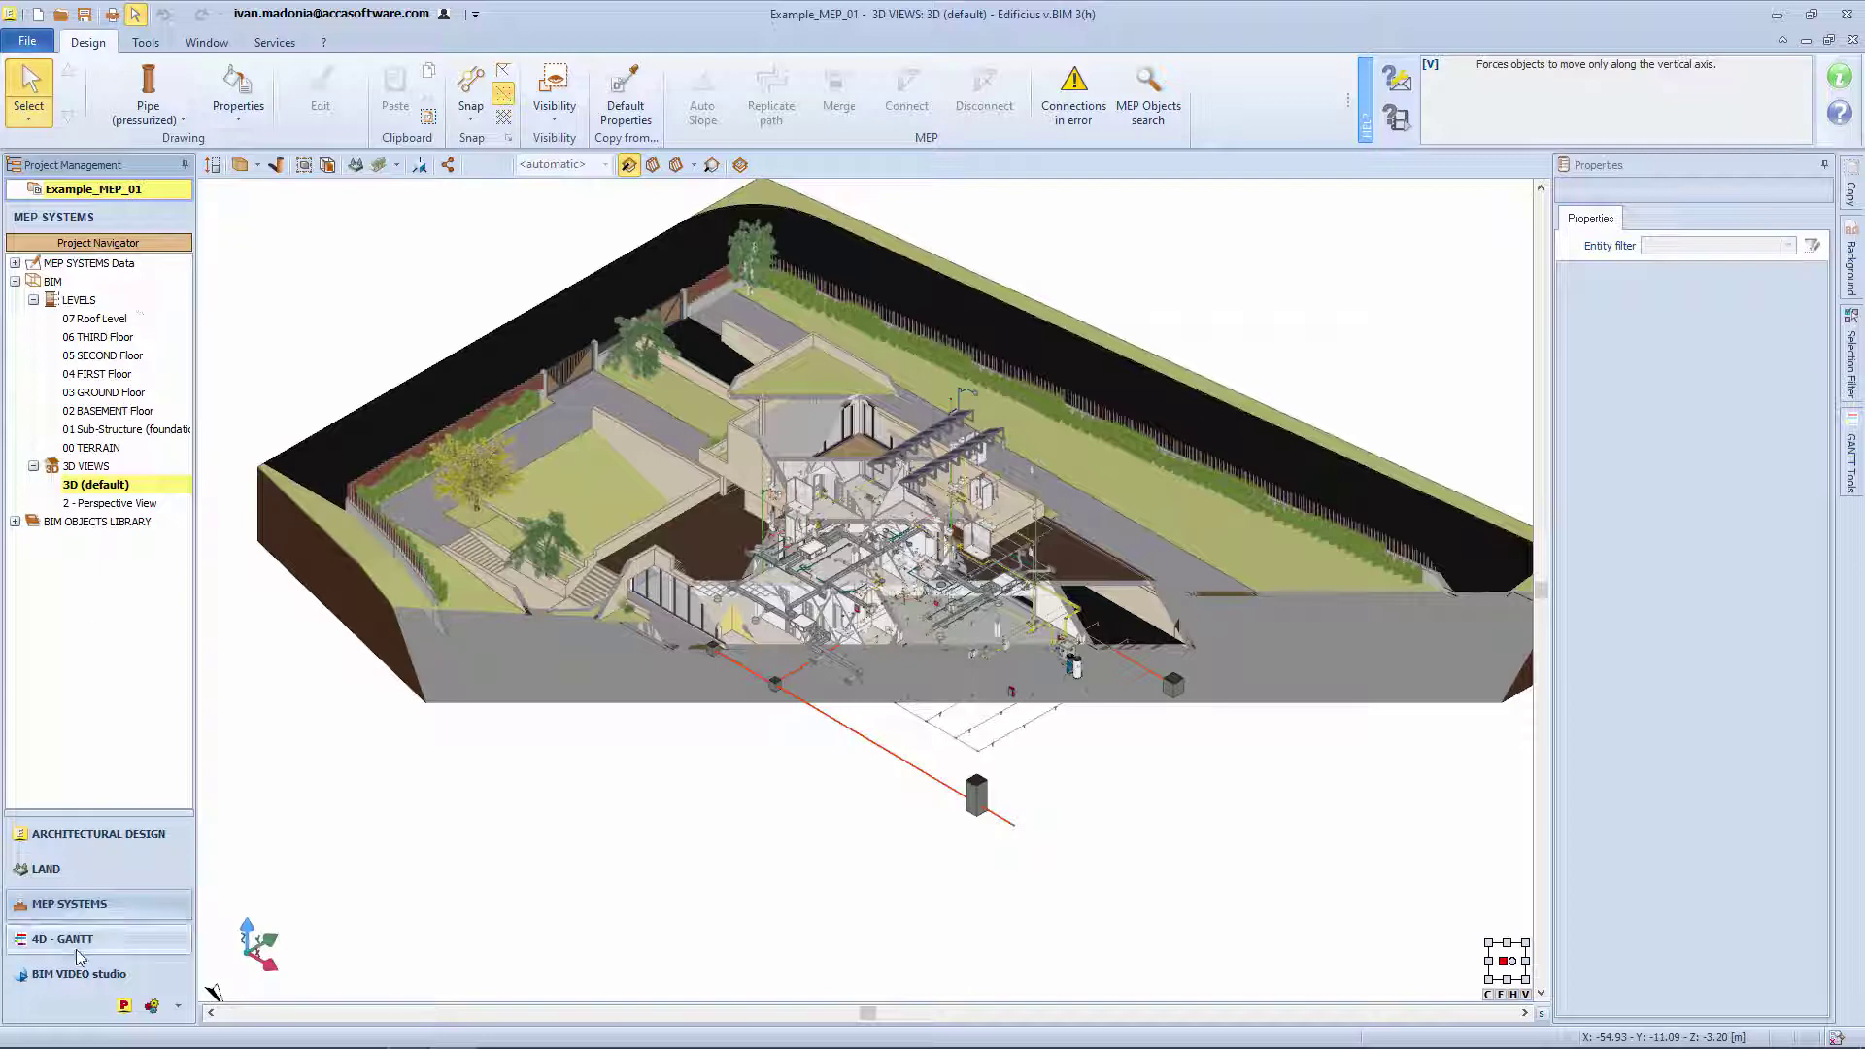
Enter the Bill of Quantities environment and frame the building close up in 3D.
click(124, 1006)
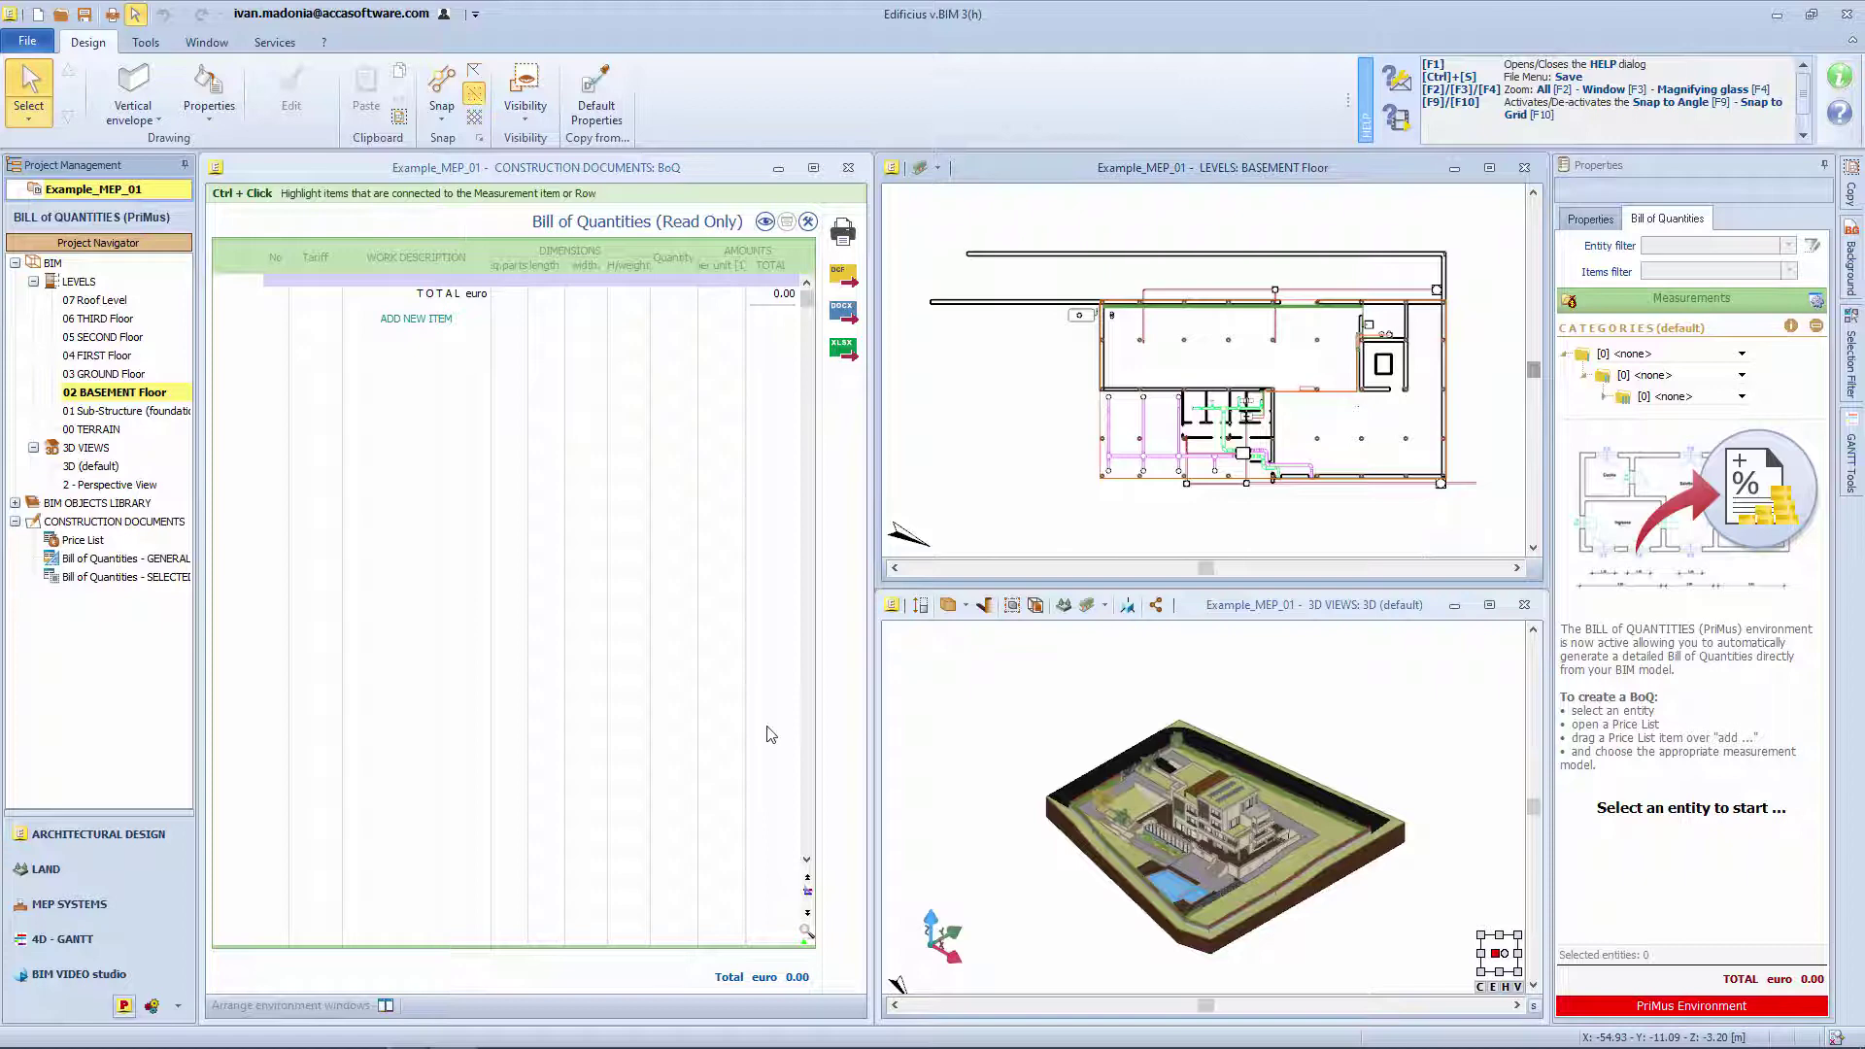
drag(1088, 699, 1189, 866)
scroll(1189, 866, up, 6)
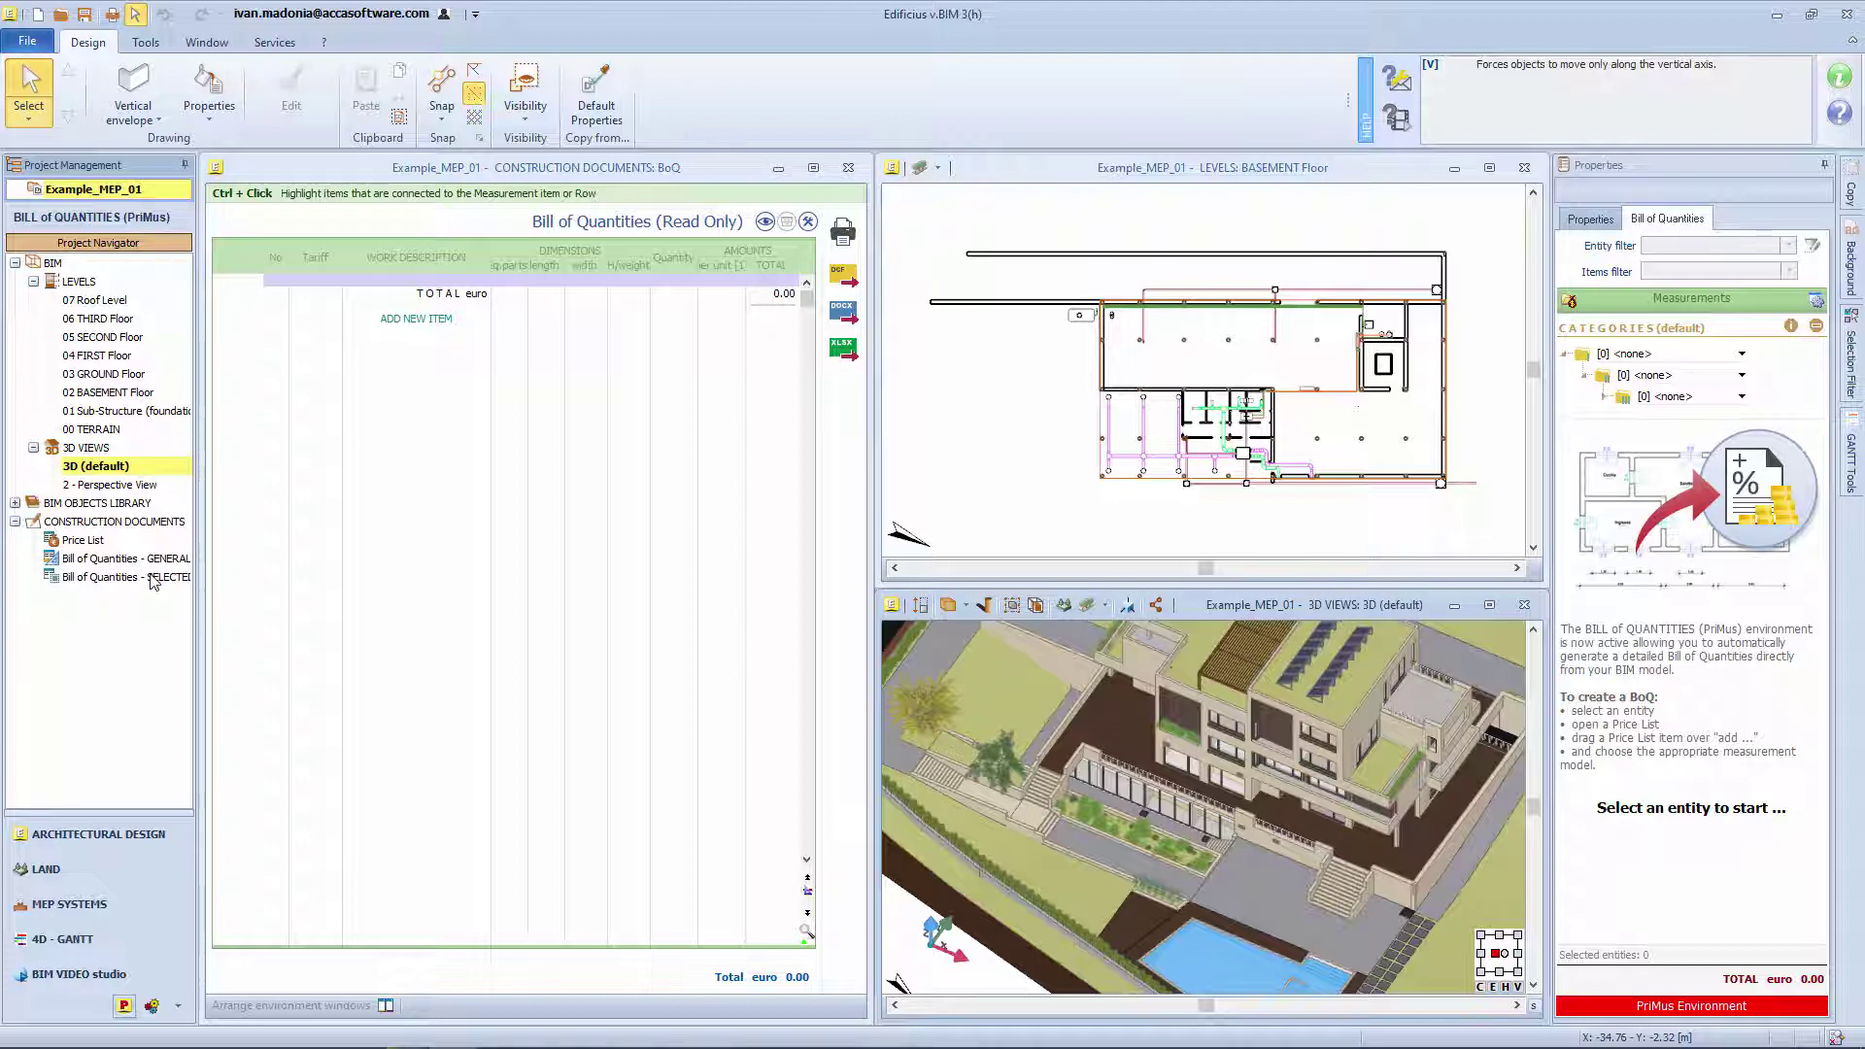
Apply the 06 - Only installations visibility style to hide the building.
click(537, 108)
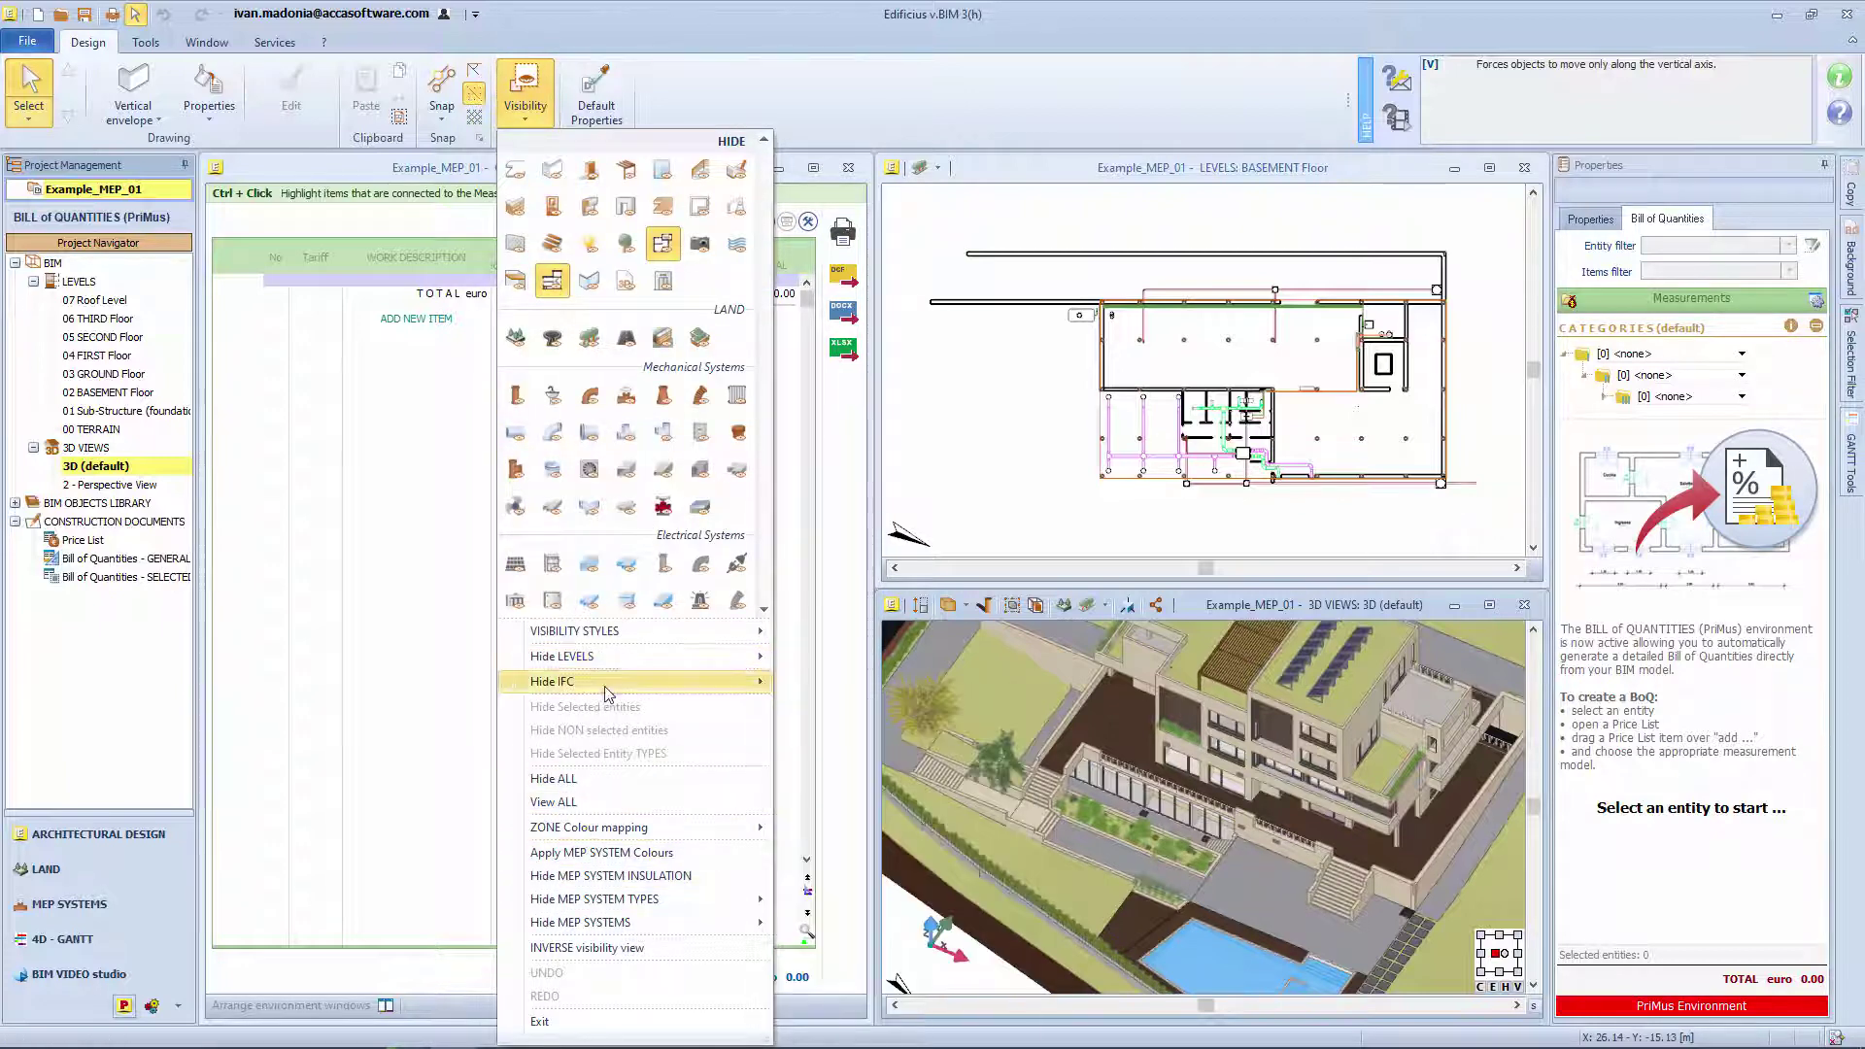
mouse_move(627, 631)
click(845, 732)
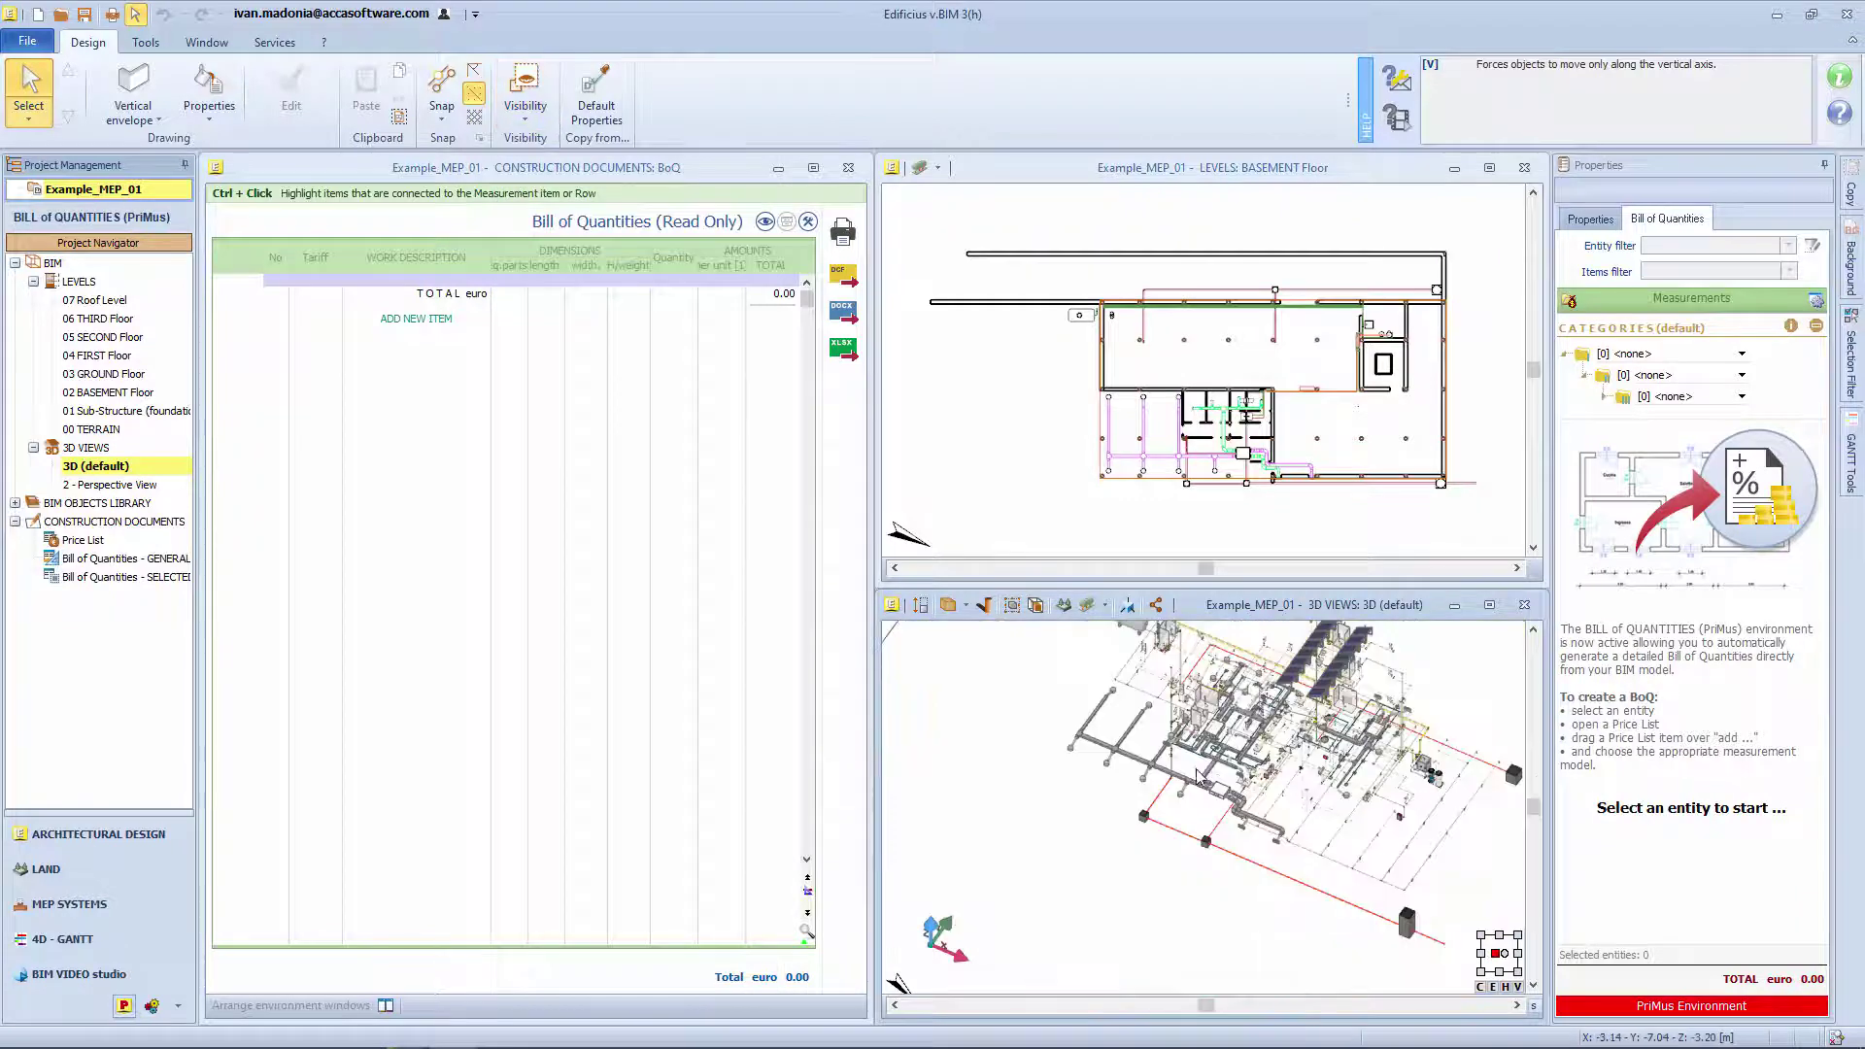
Show only the Cold water supply system and window-select all 1192 of its entities.
click(525, 92)
mouse_move(621, 921)
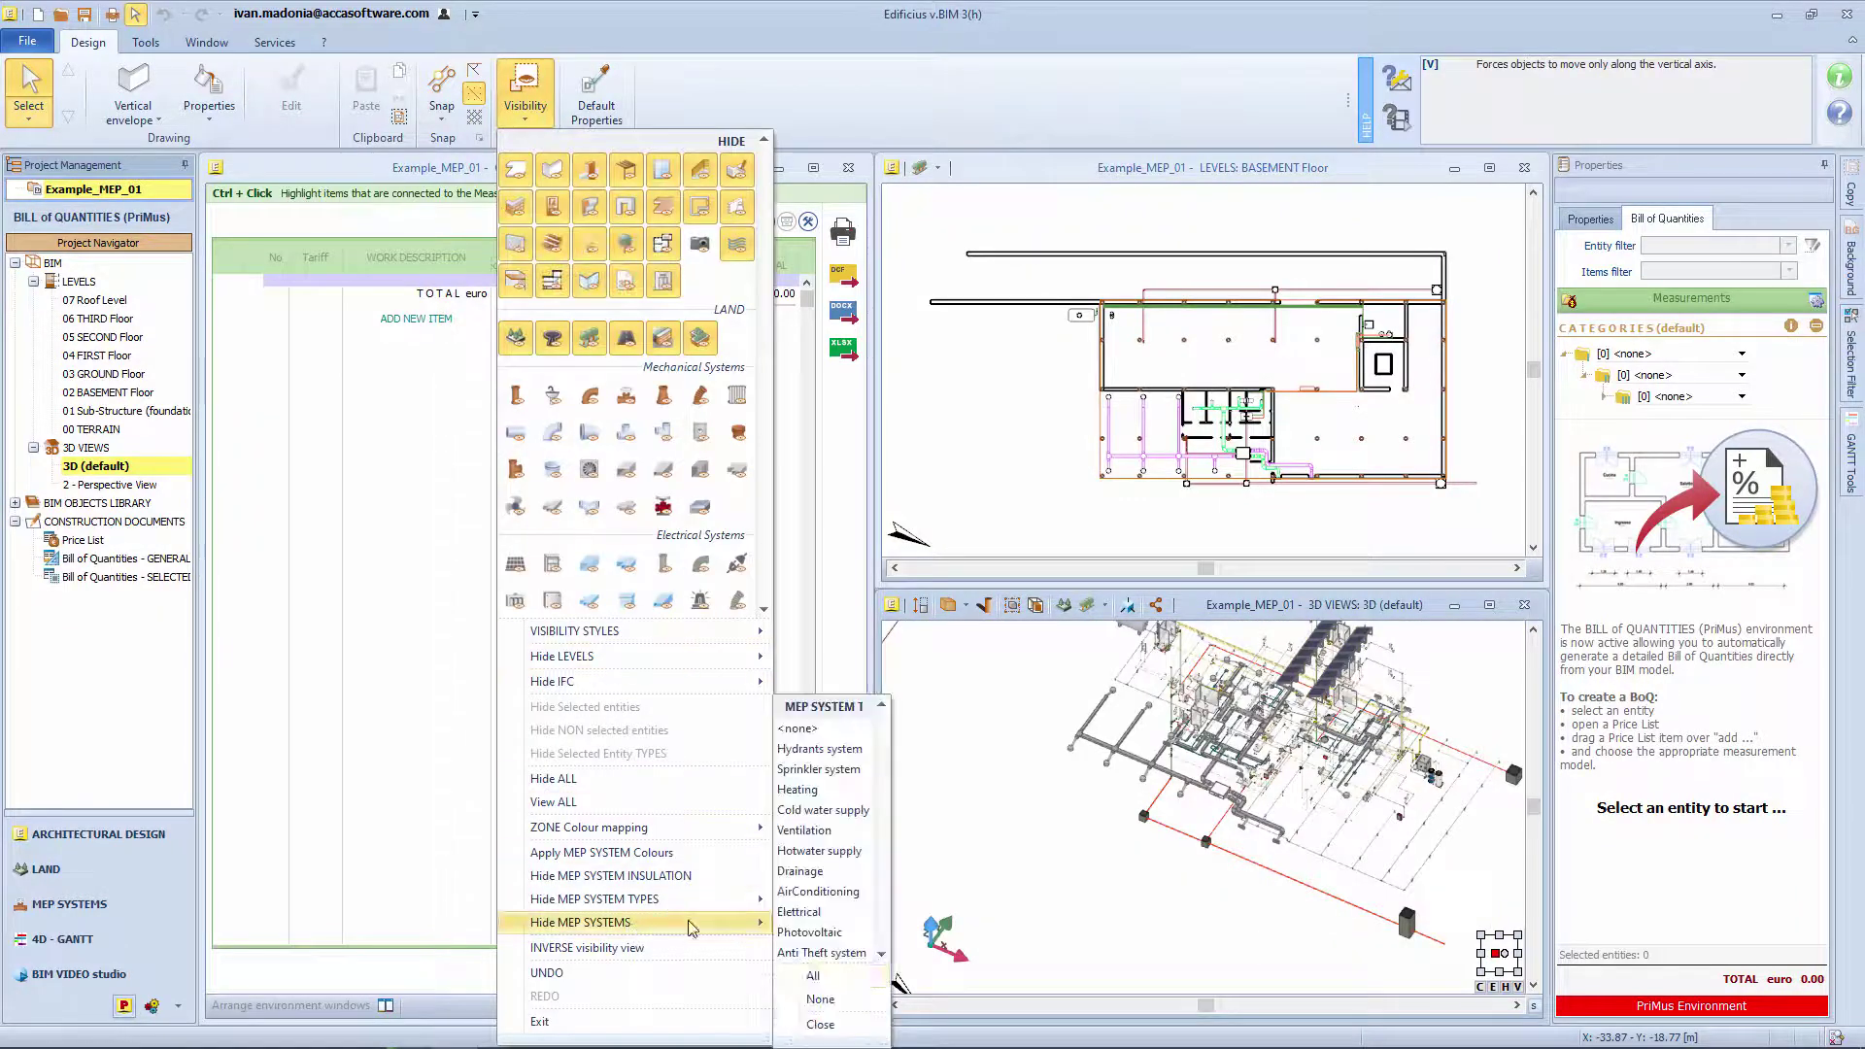
click(813, 975)
click(823, 809)
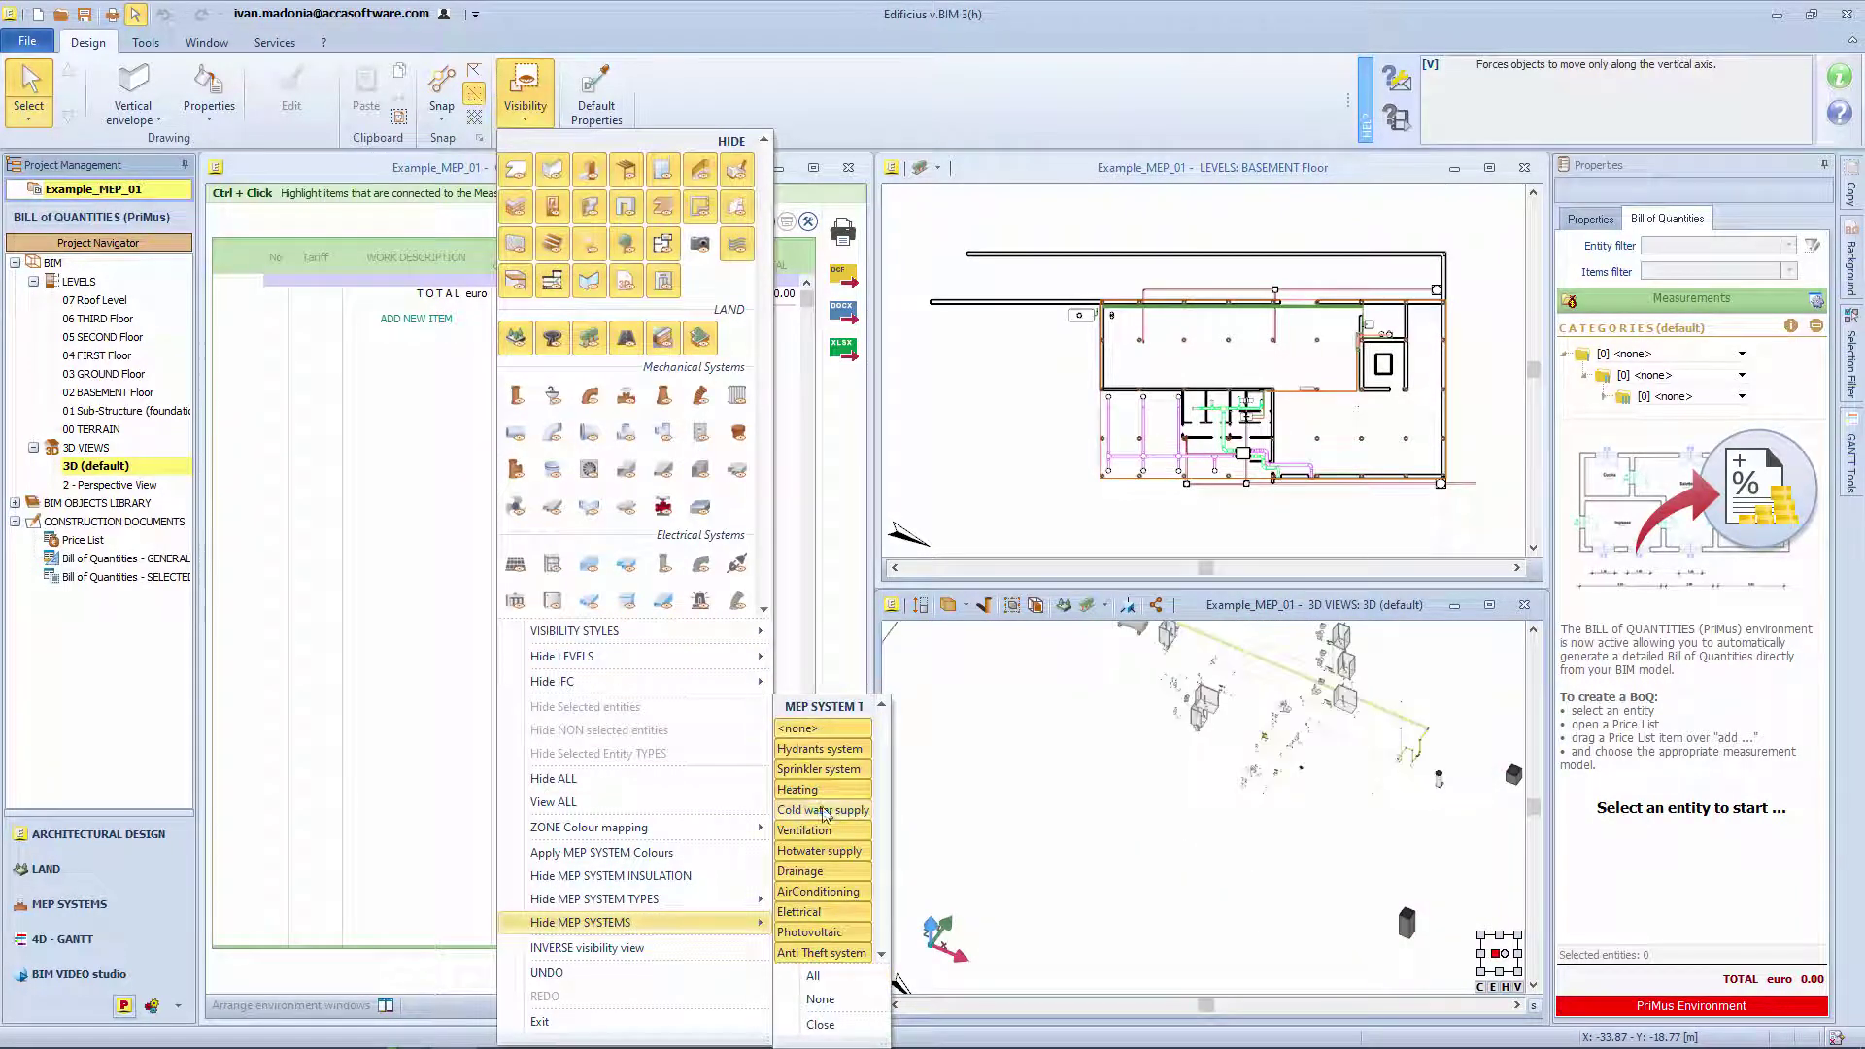
click(1253, 825)
scroll(1253, 824, down, 5)
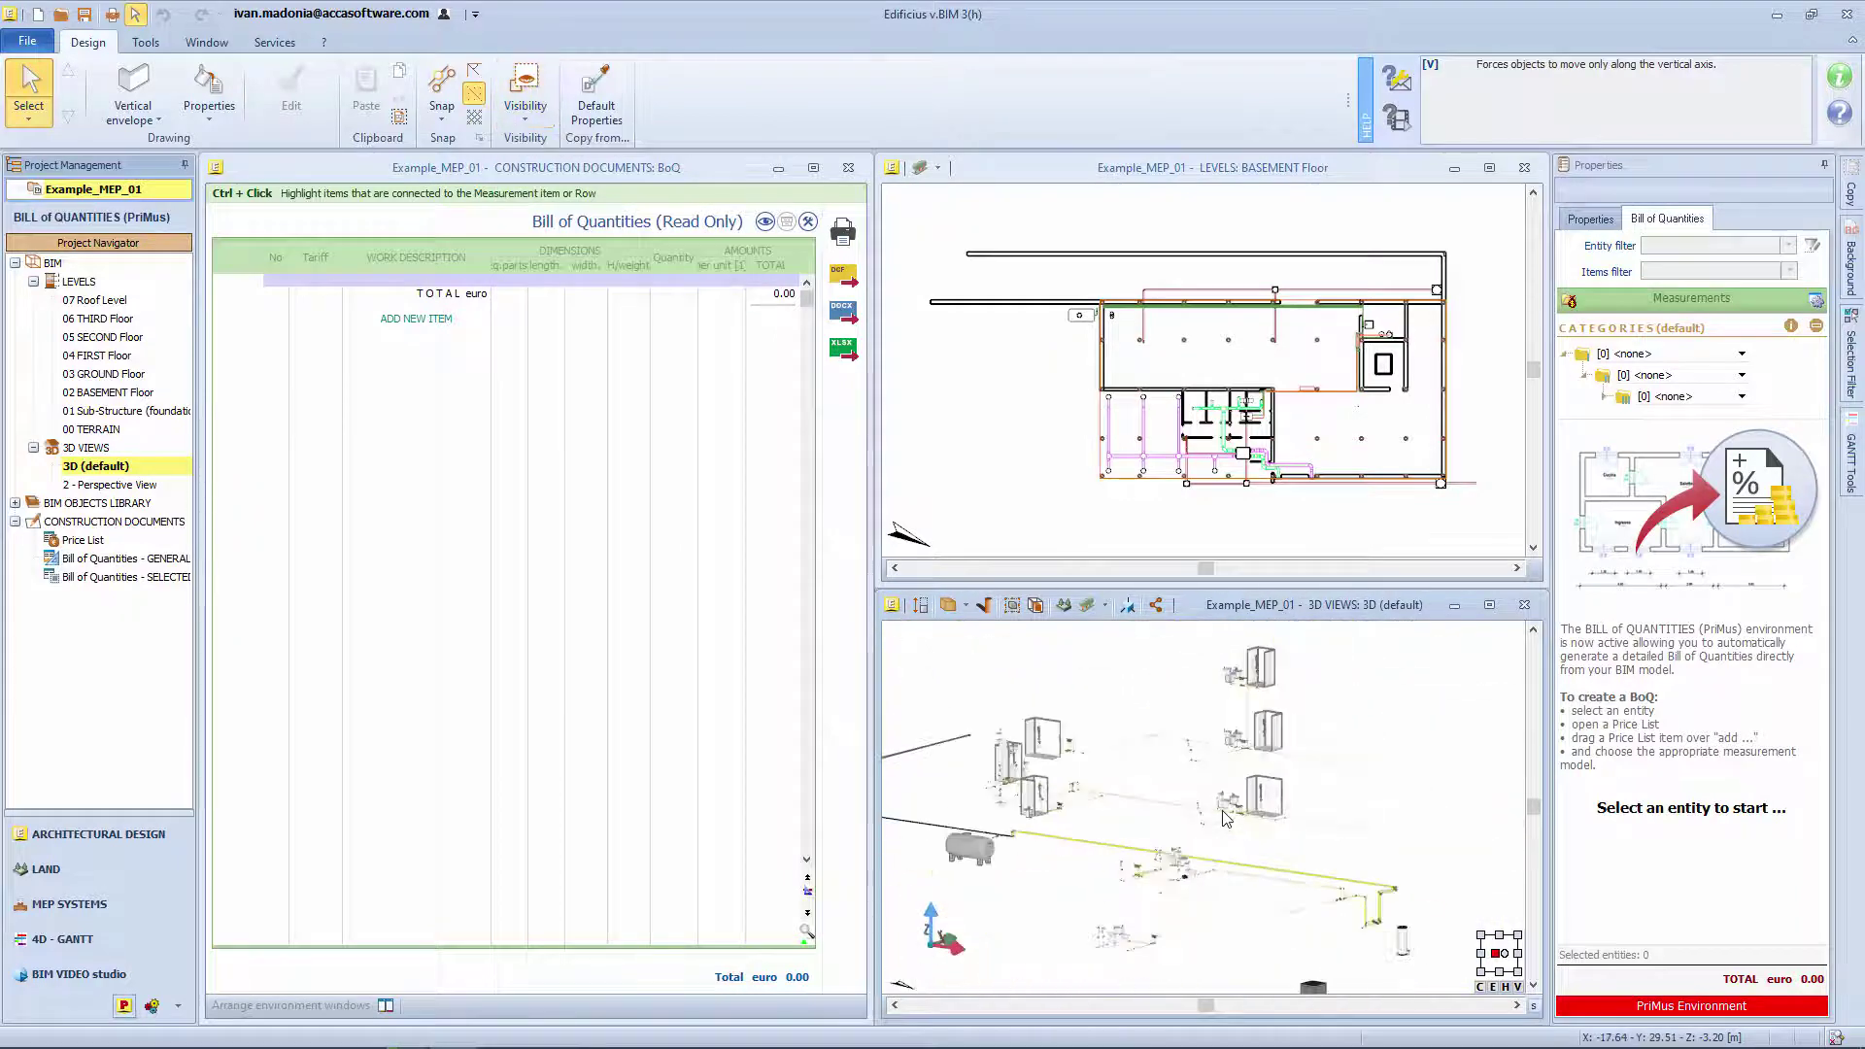
drag(1407, 930, 954, 699)
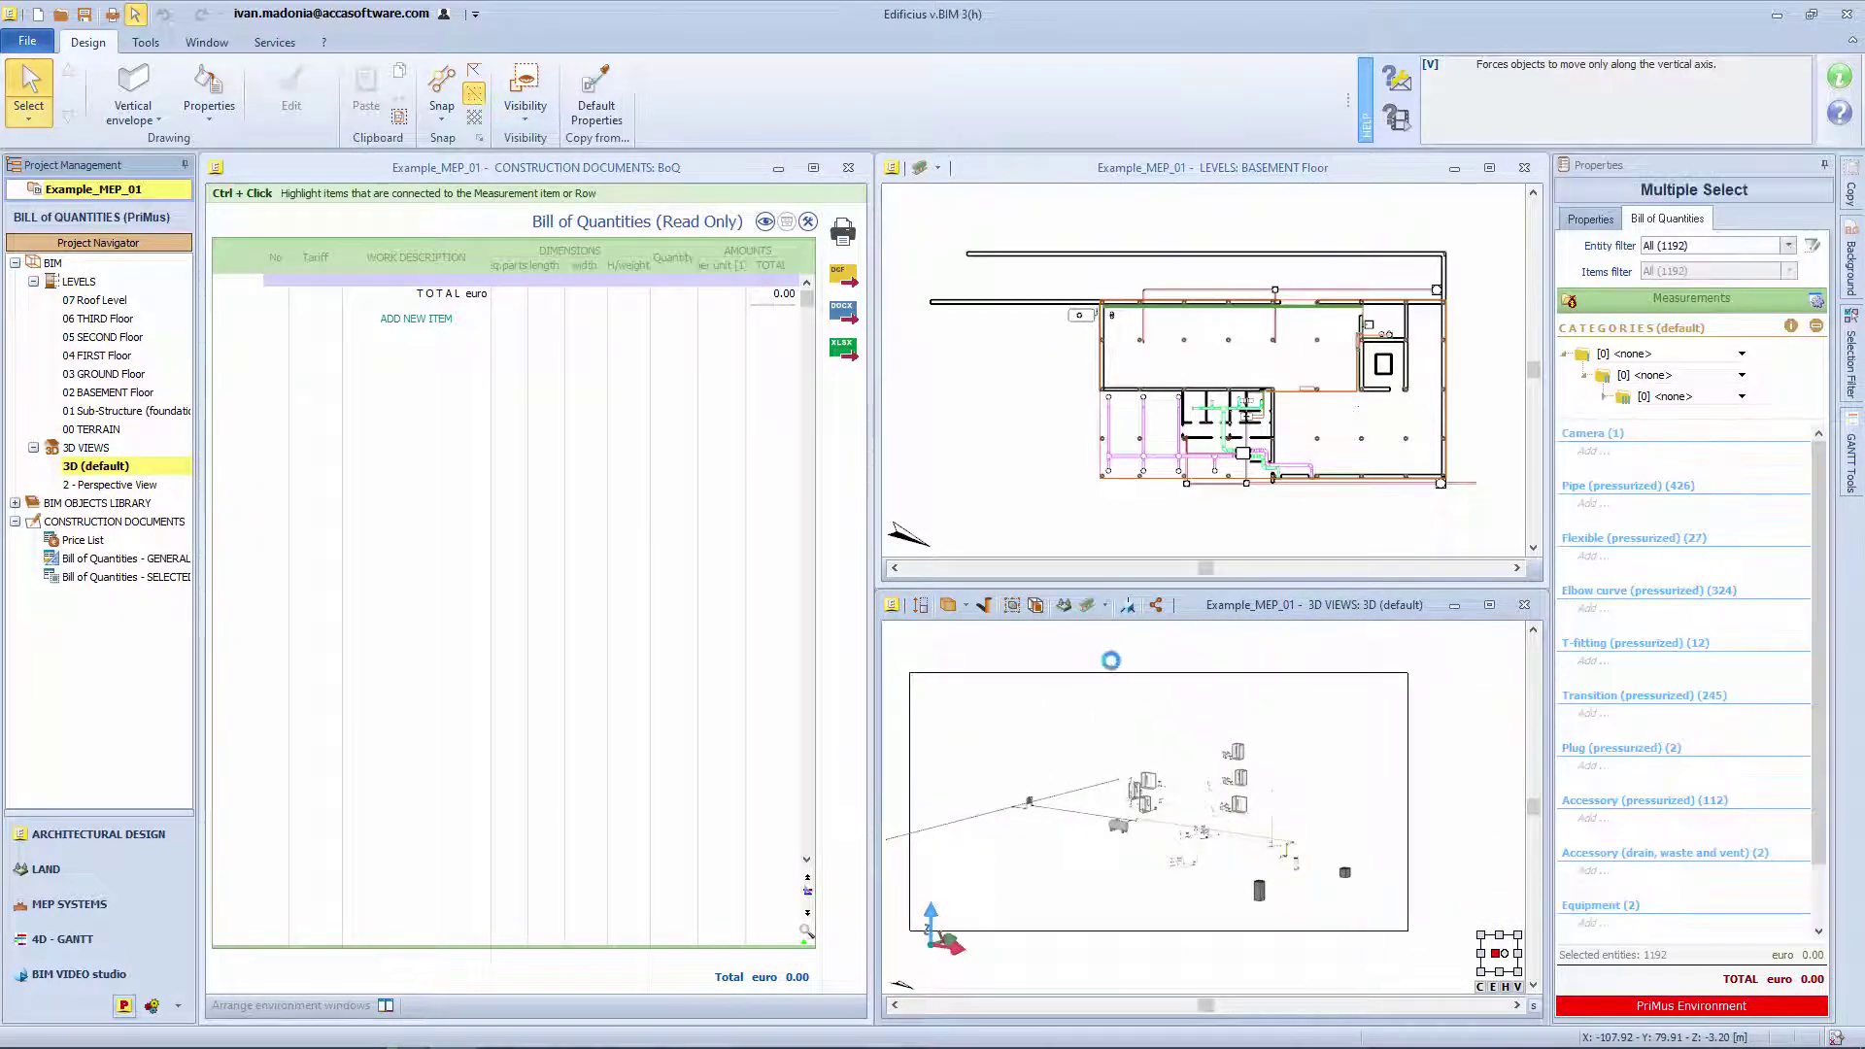
Filter the BoQ entities to Pipe (pressurized), 426 items.
click(1787, 245)
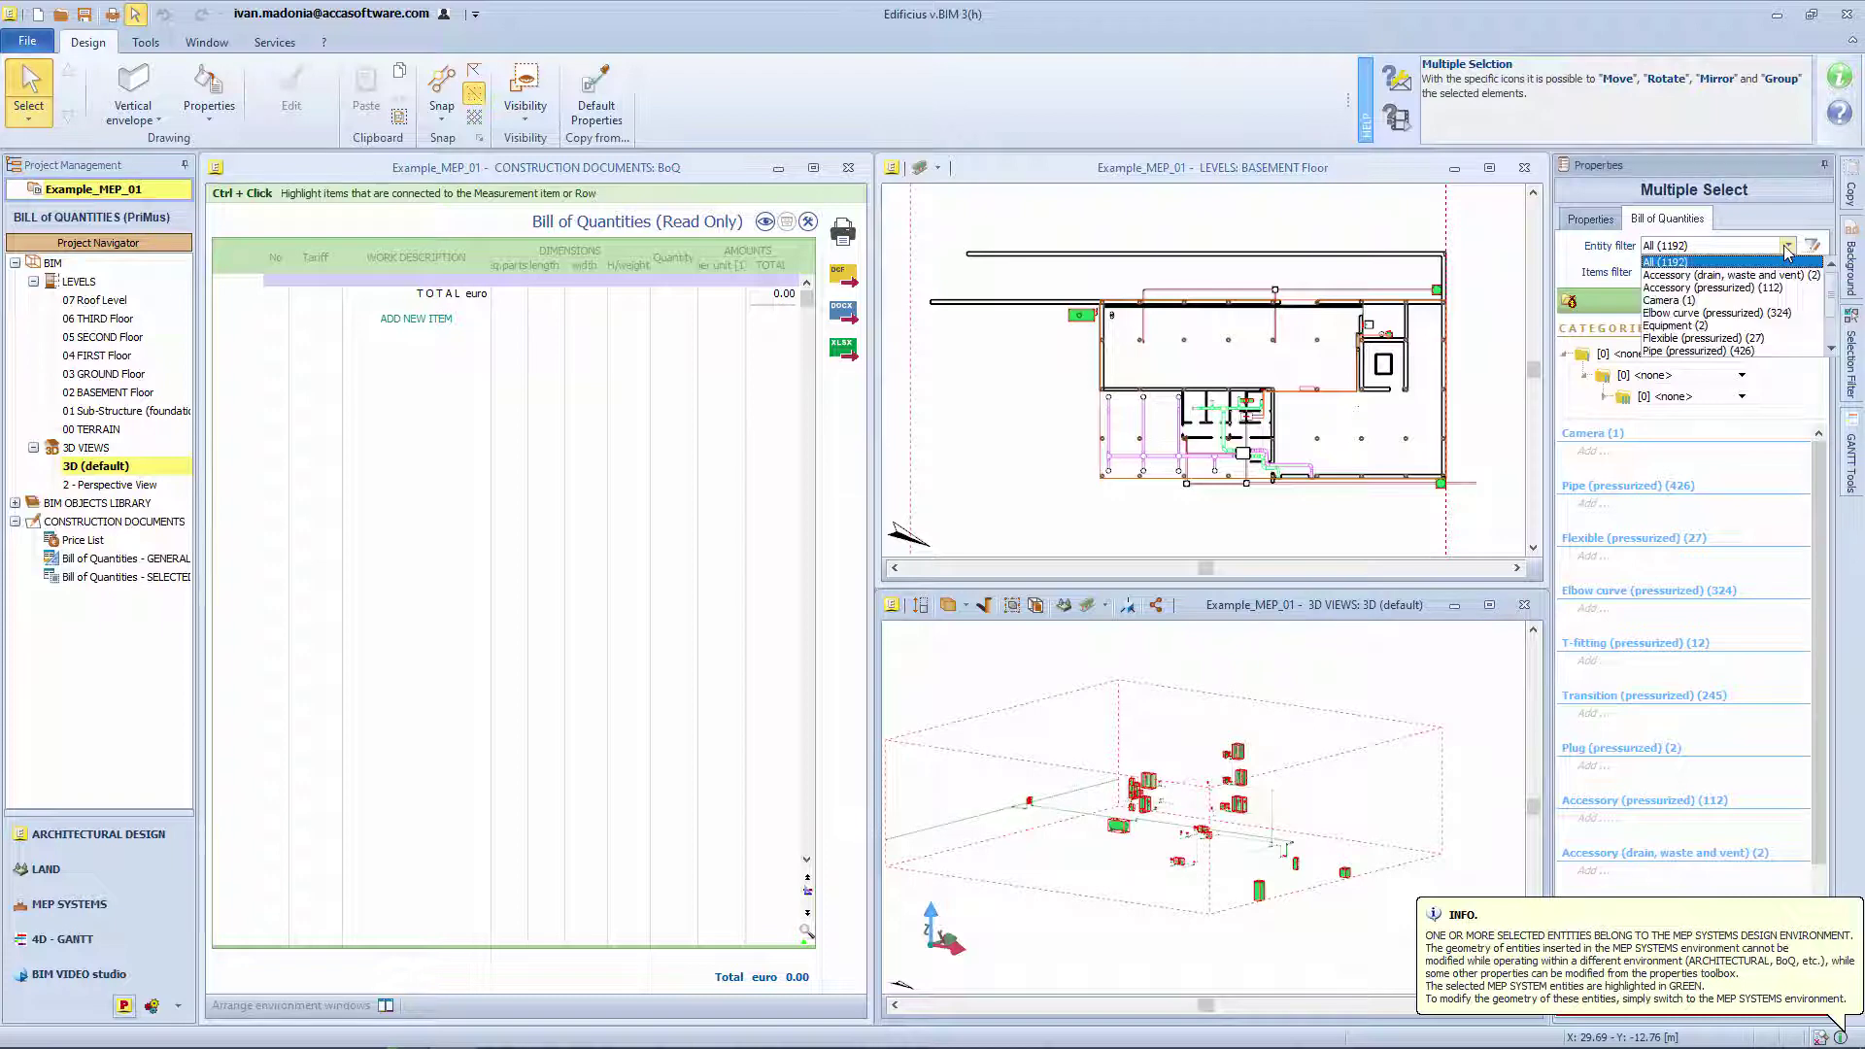
click(1751, 350)
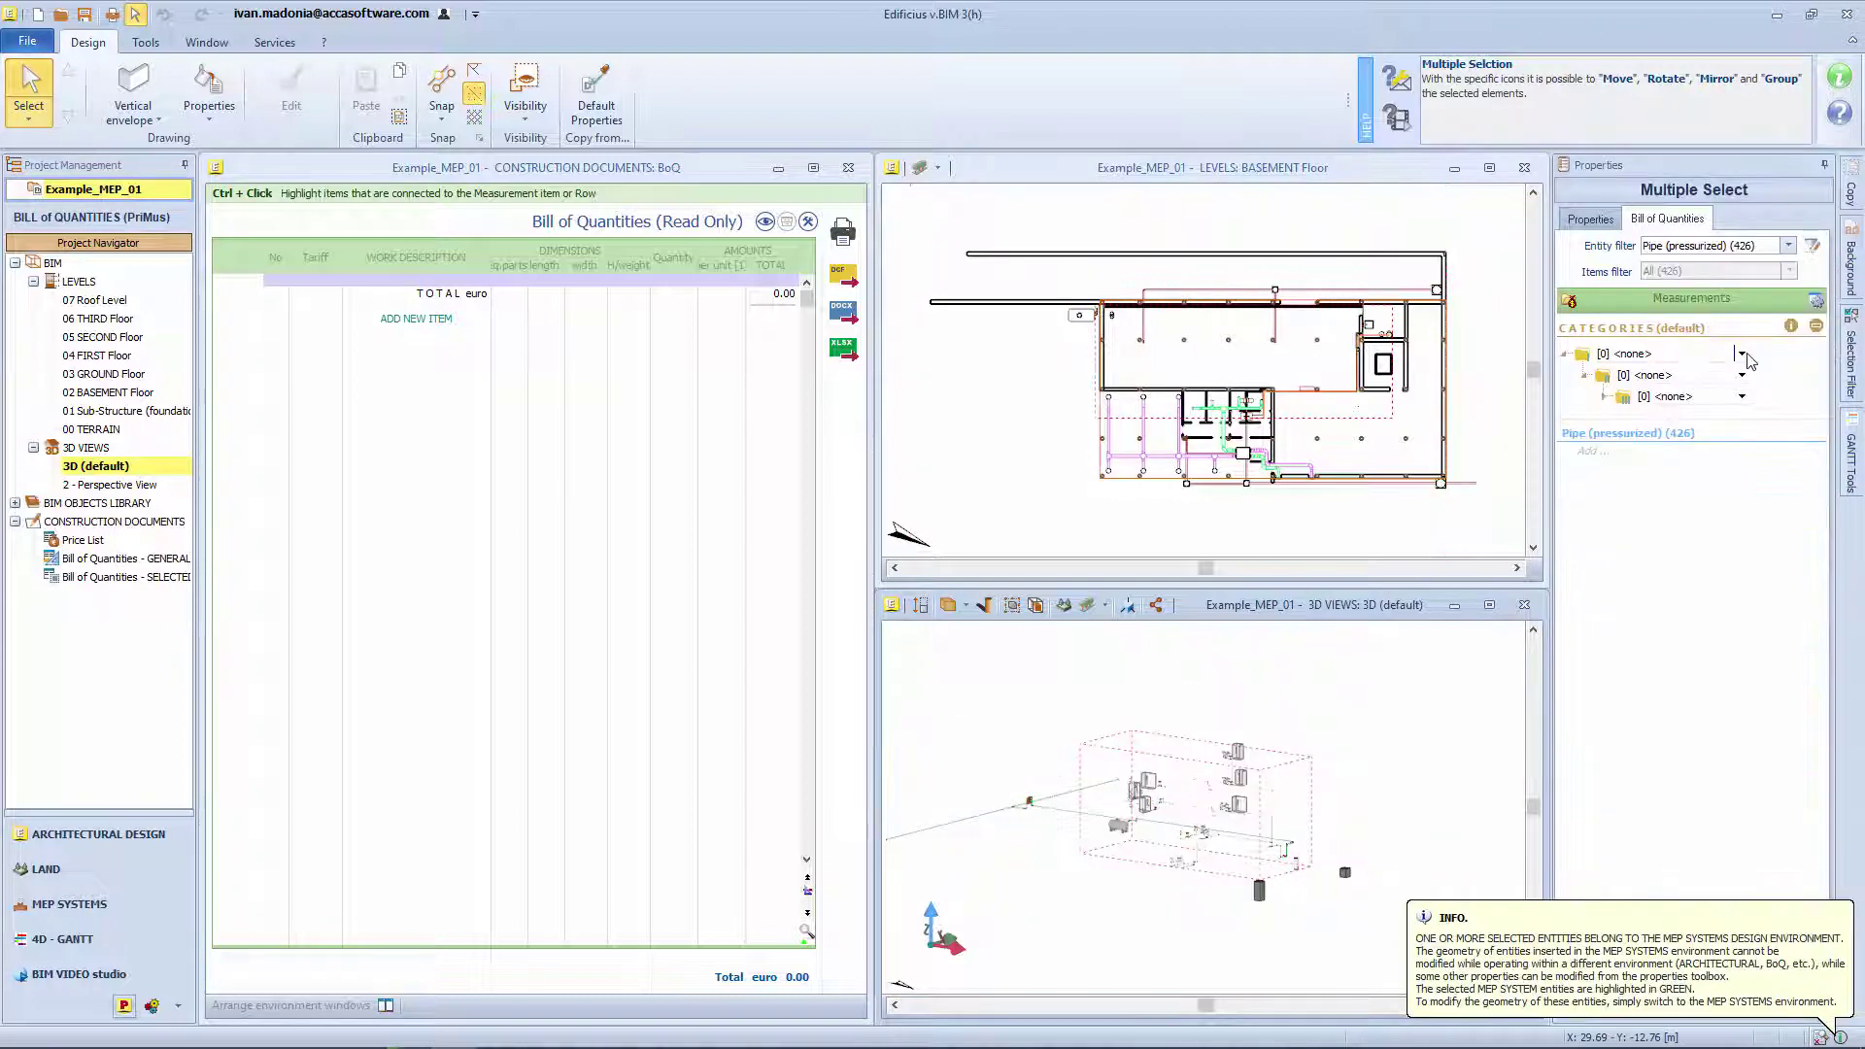
Set the selection filter criterion's entity to Pipe (pressurized).
click(1852, 355)
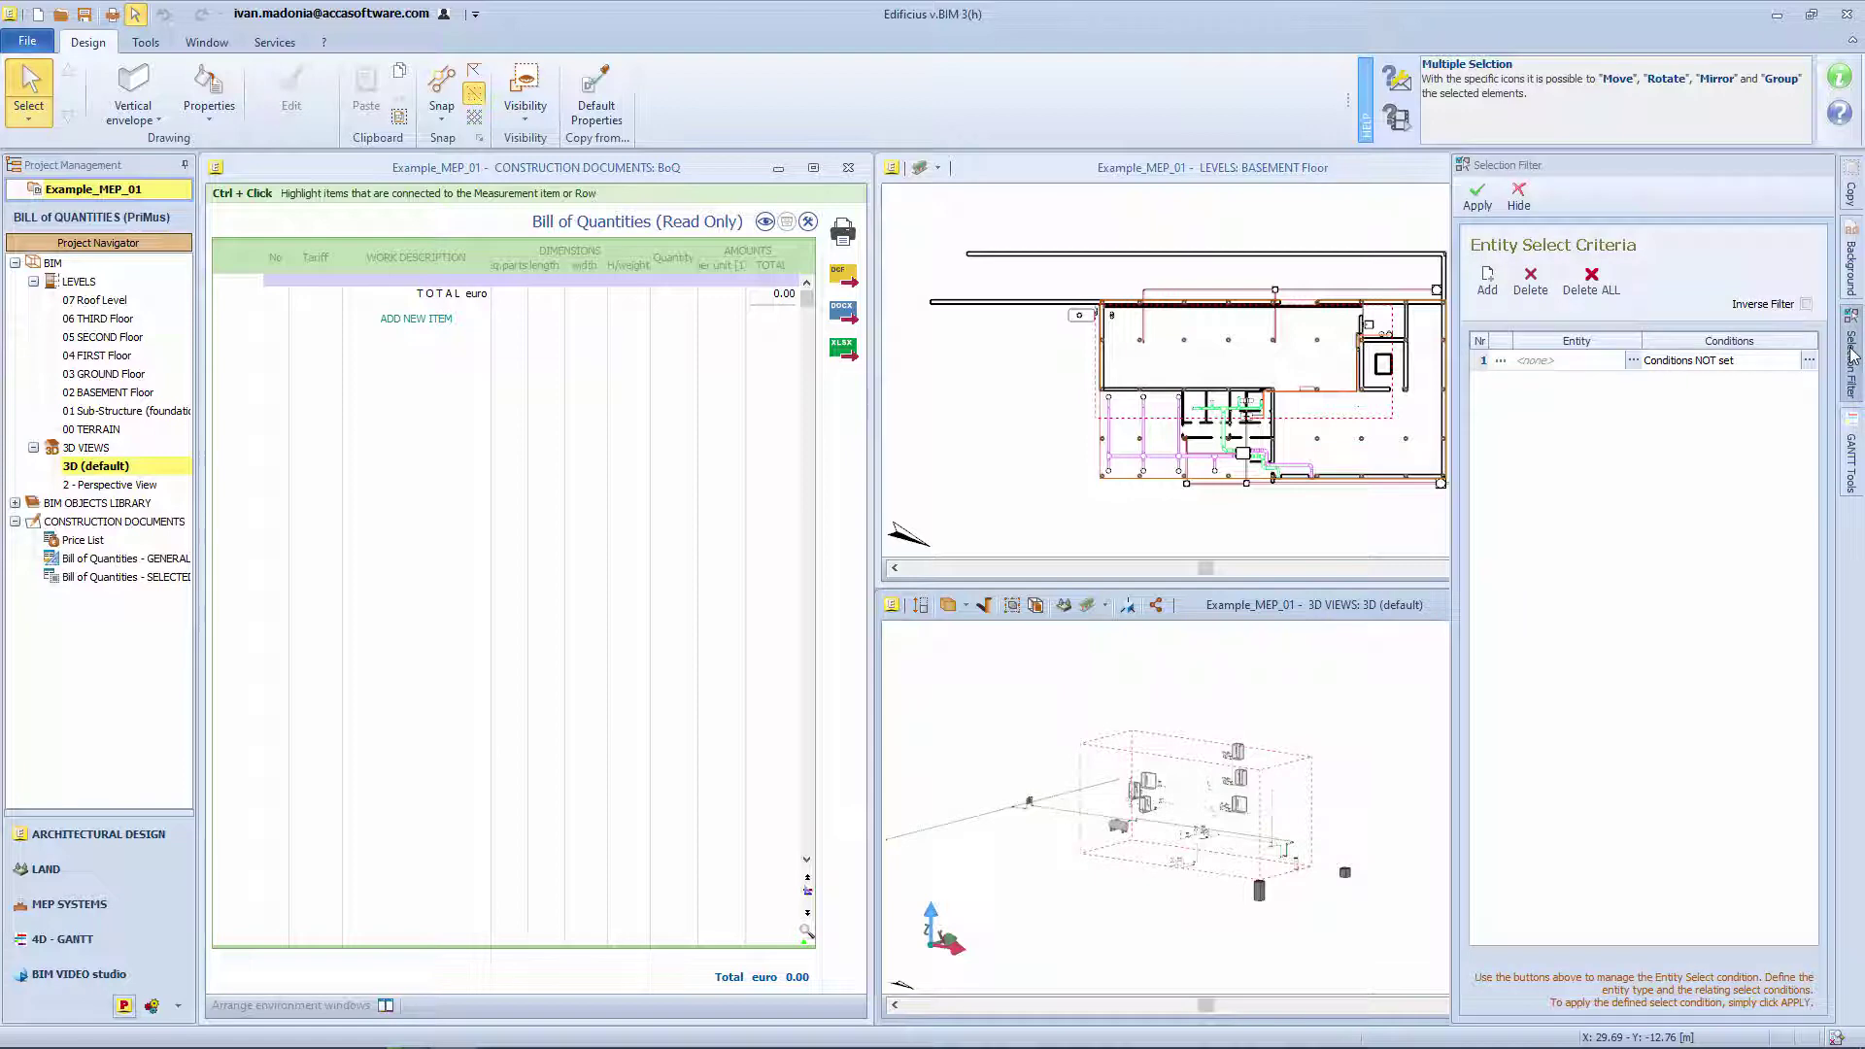
click(1624, 366)
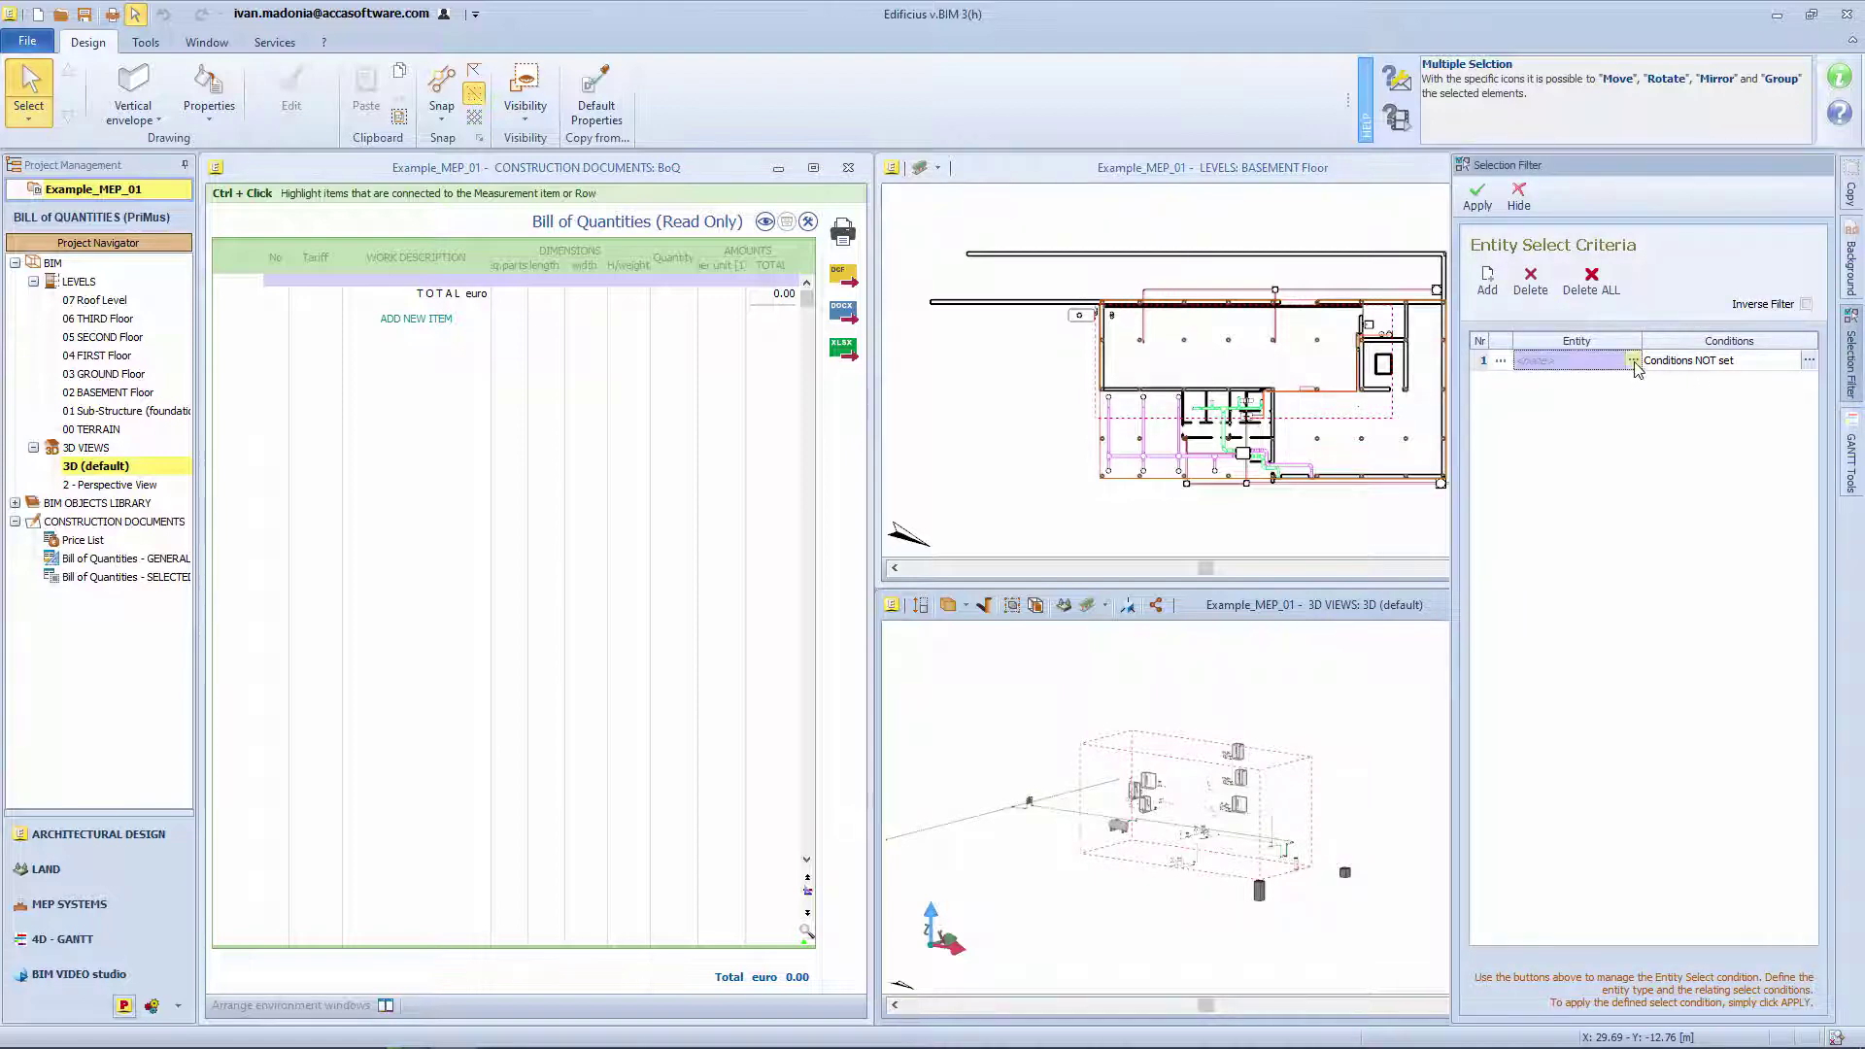
click(1635, 363)
scroll(1459, 513, down, 5)
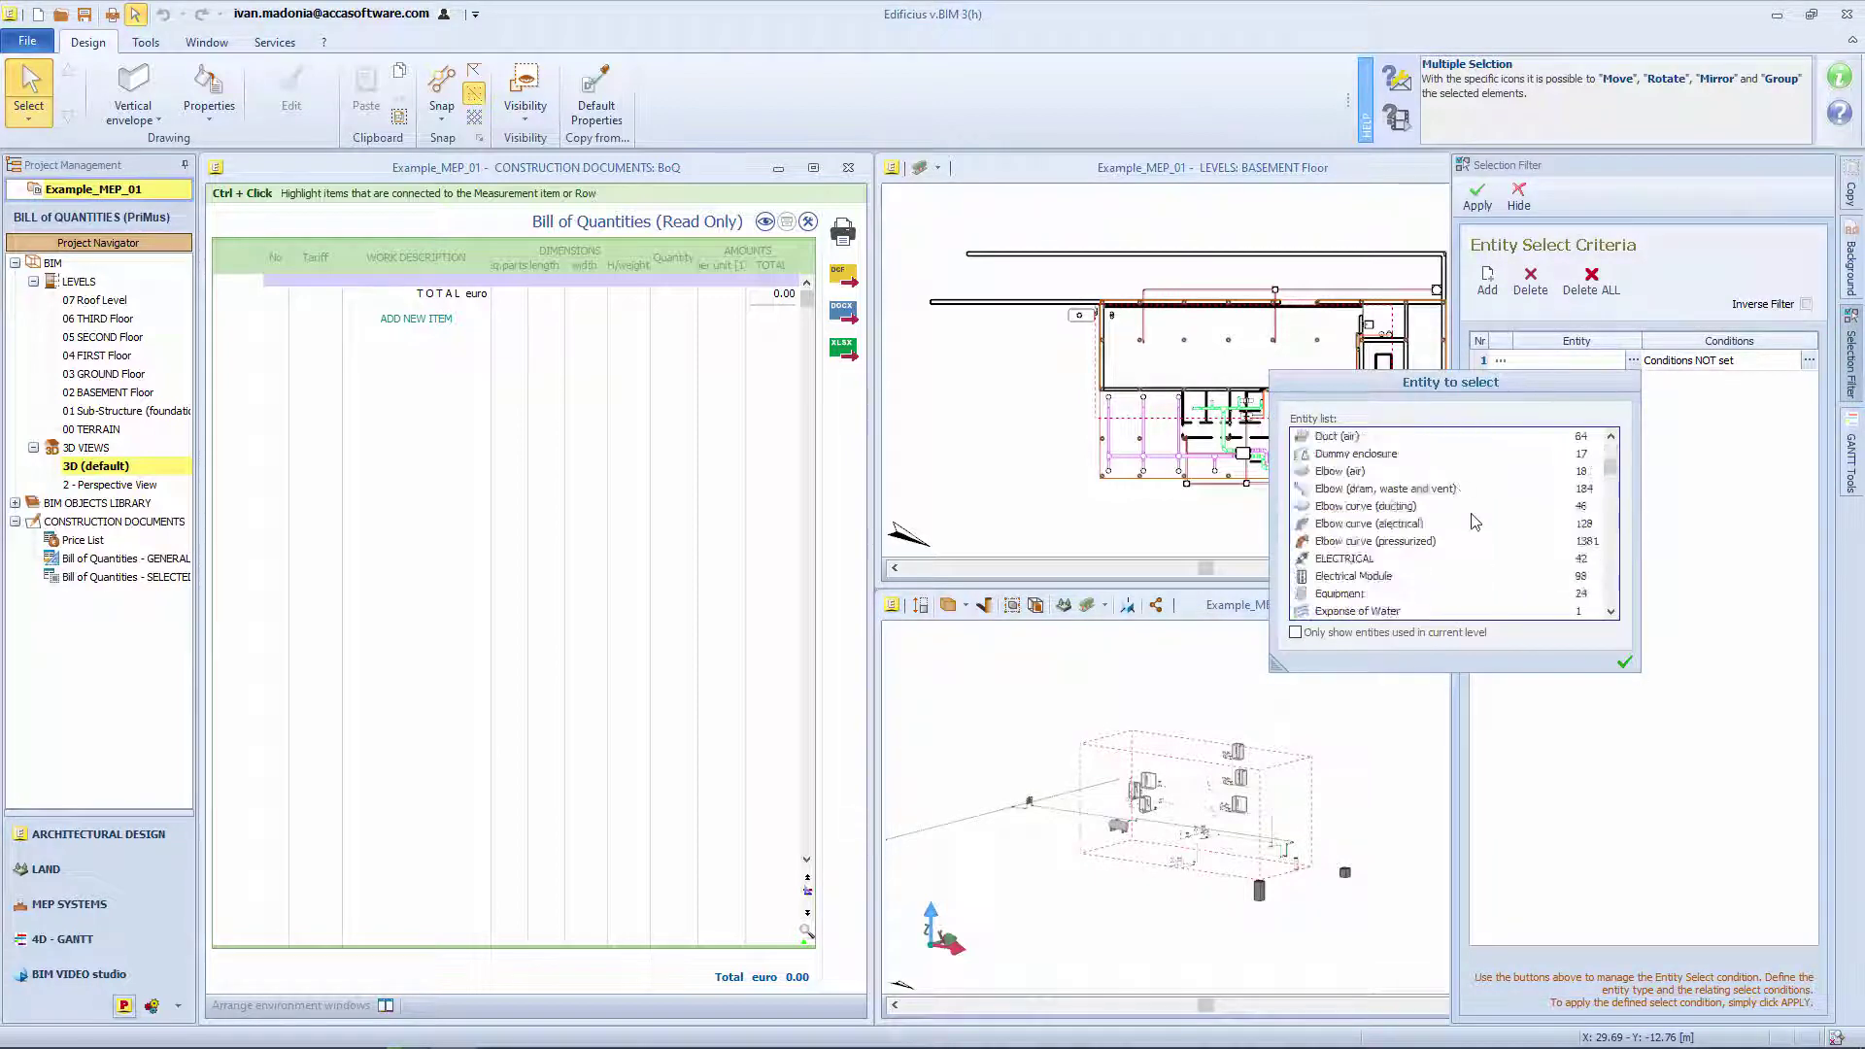
click(1369, 473)
double_click(1372, 475)
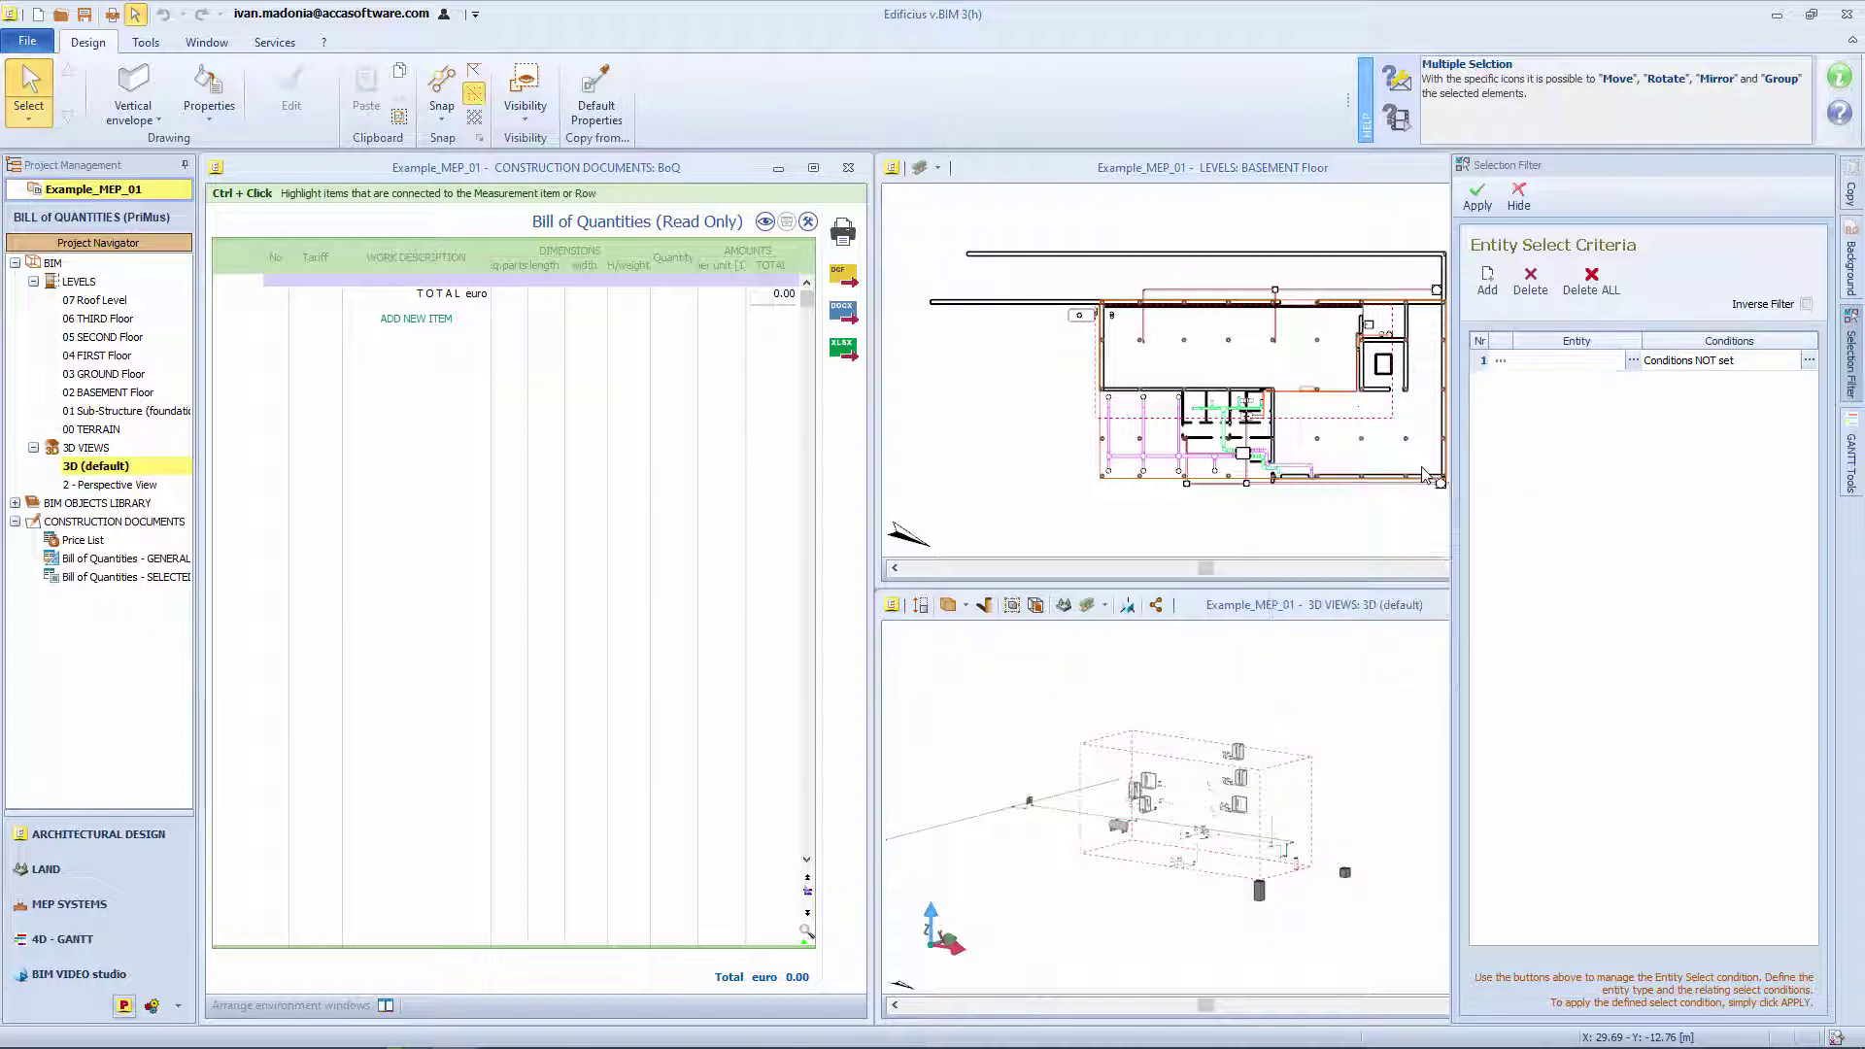
Add the condition Material = Multilayer to the pipe filter.
click(1808, 362)
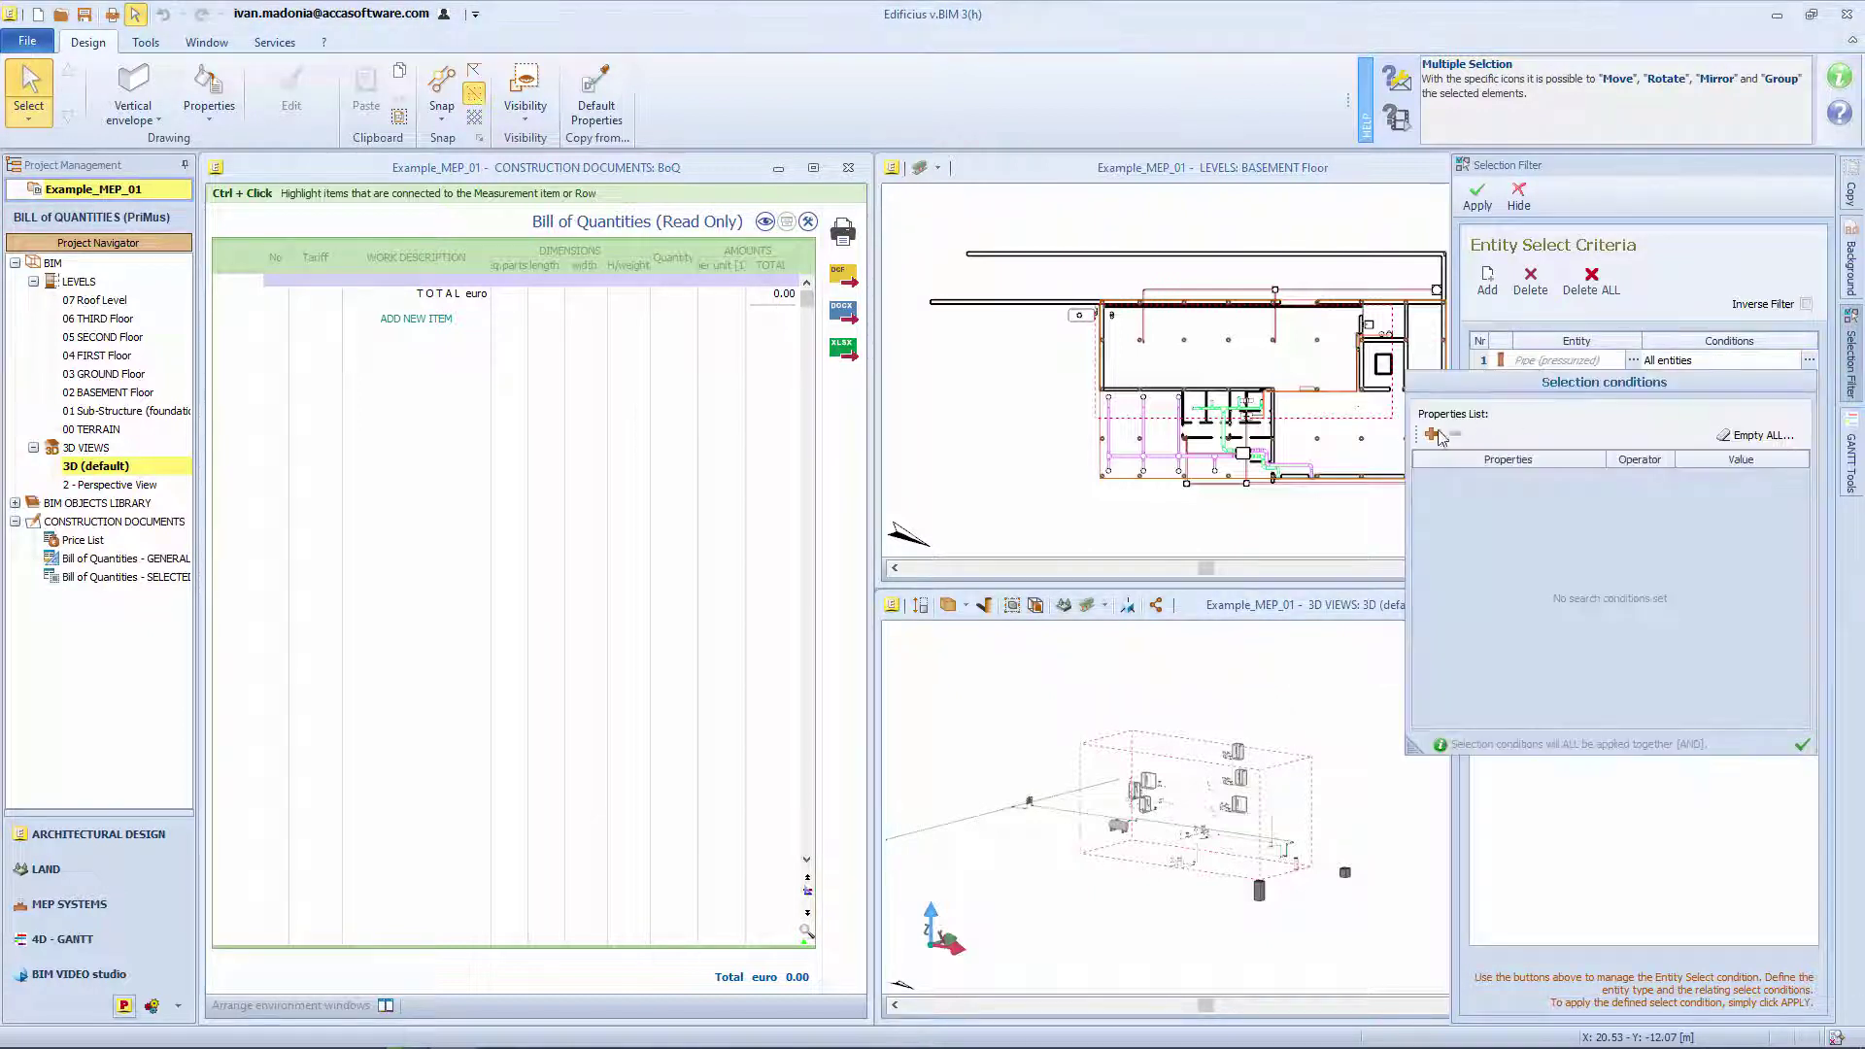
click(1430, 434)
click(1457, 475)
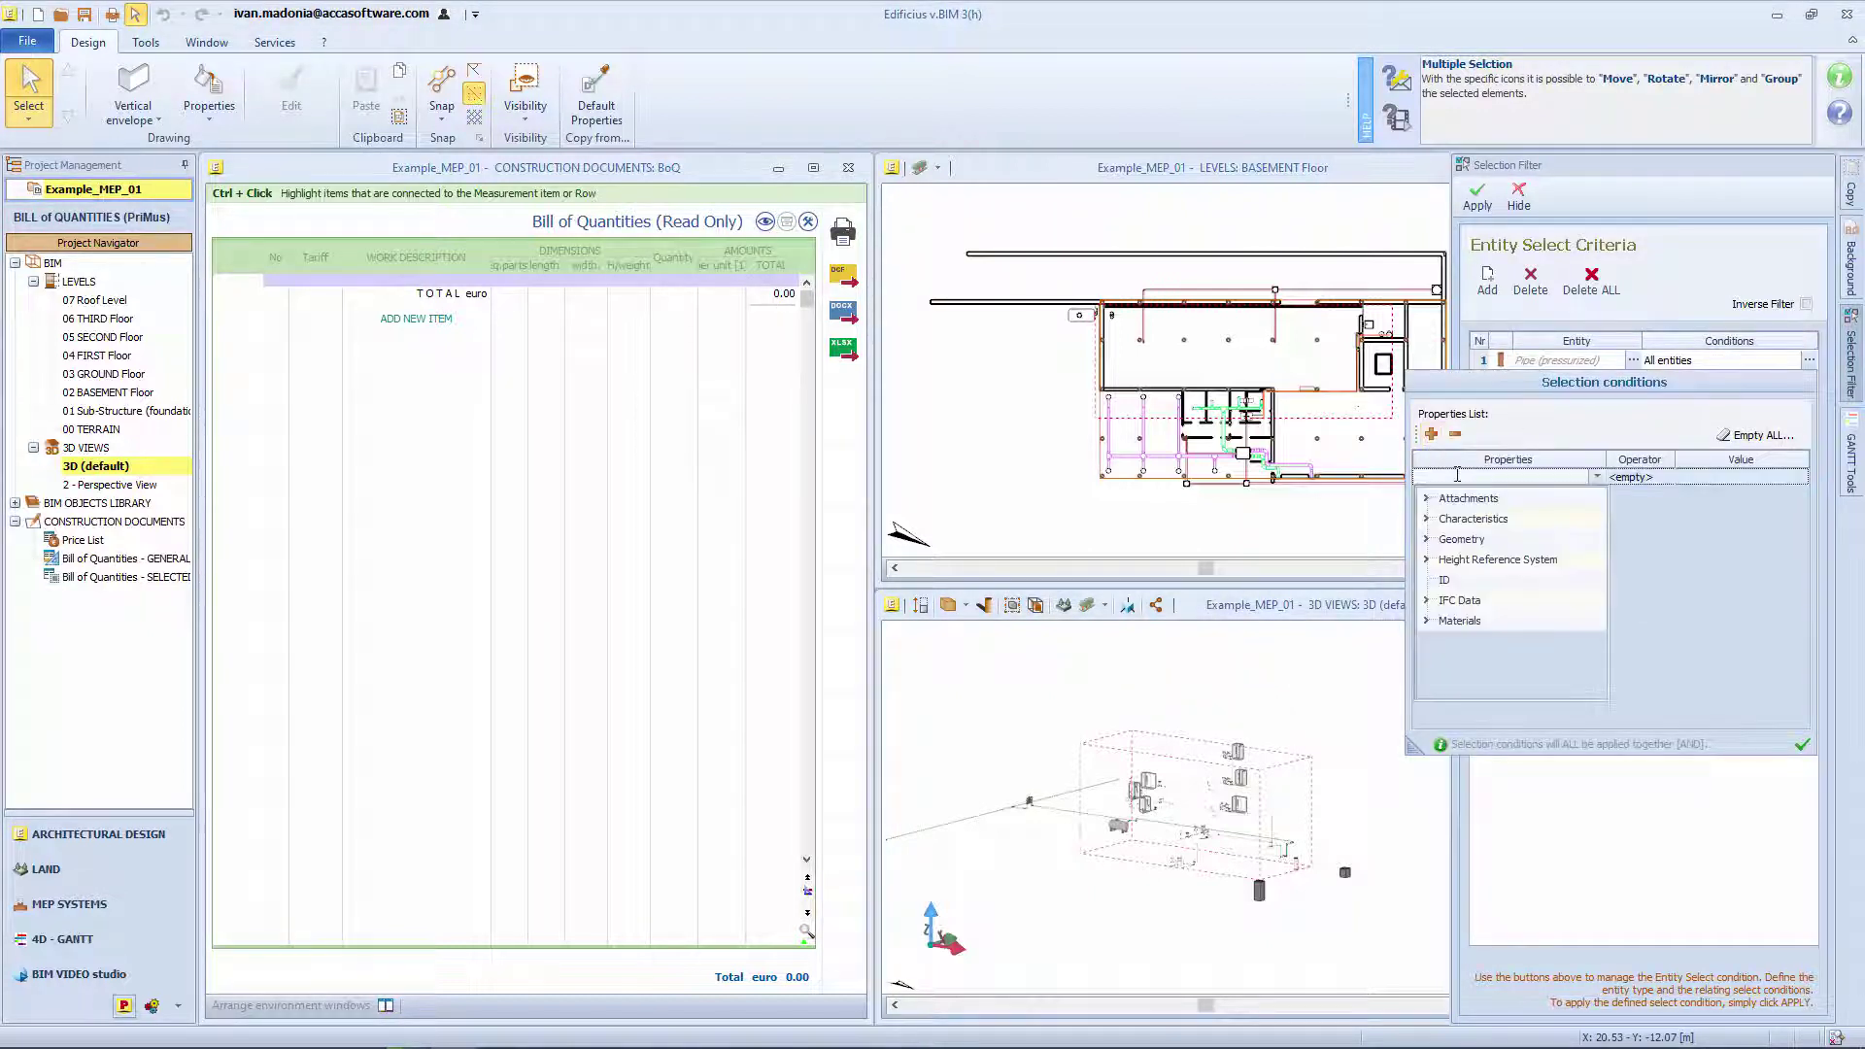
click(1426, 518)
click(1541, 529)
click(1664, 477)
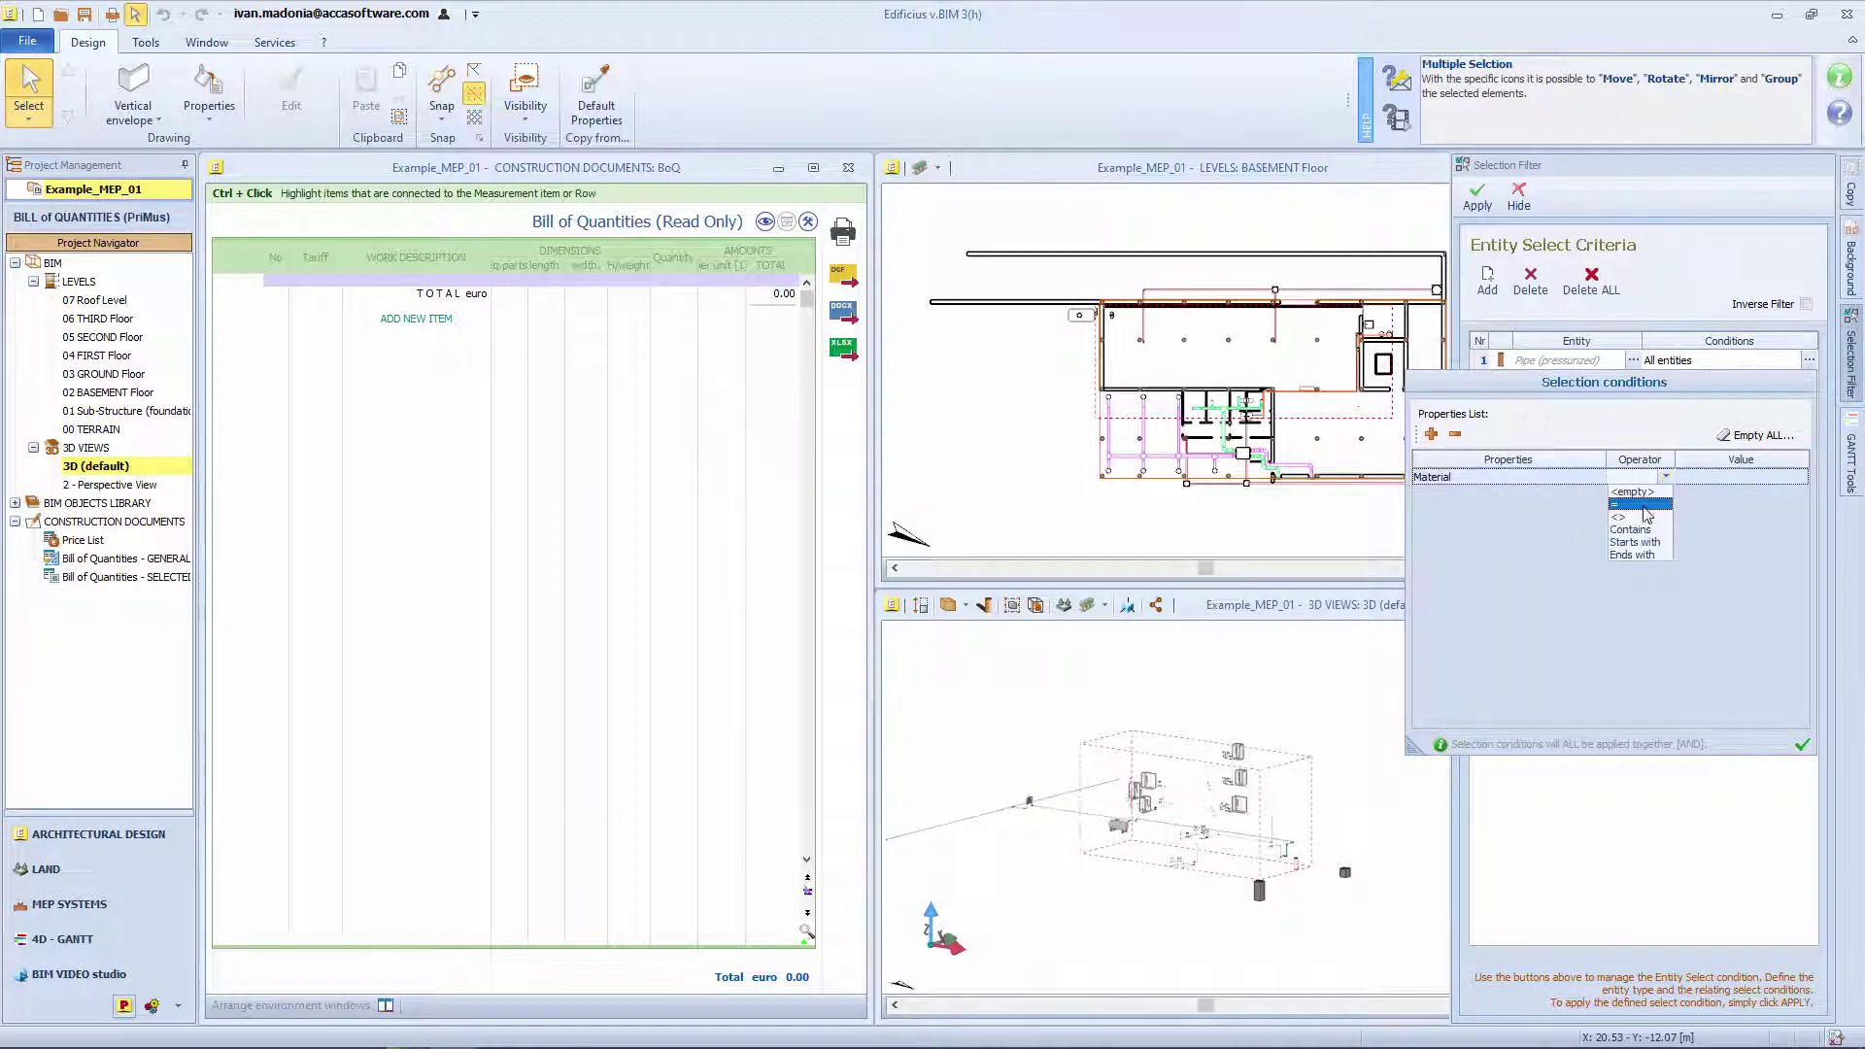
click(1640, 504)
click(1801, 477)
click(1728, 525)
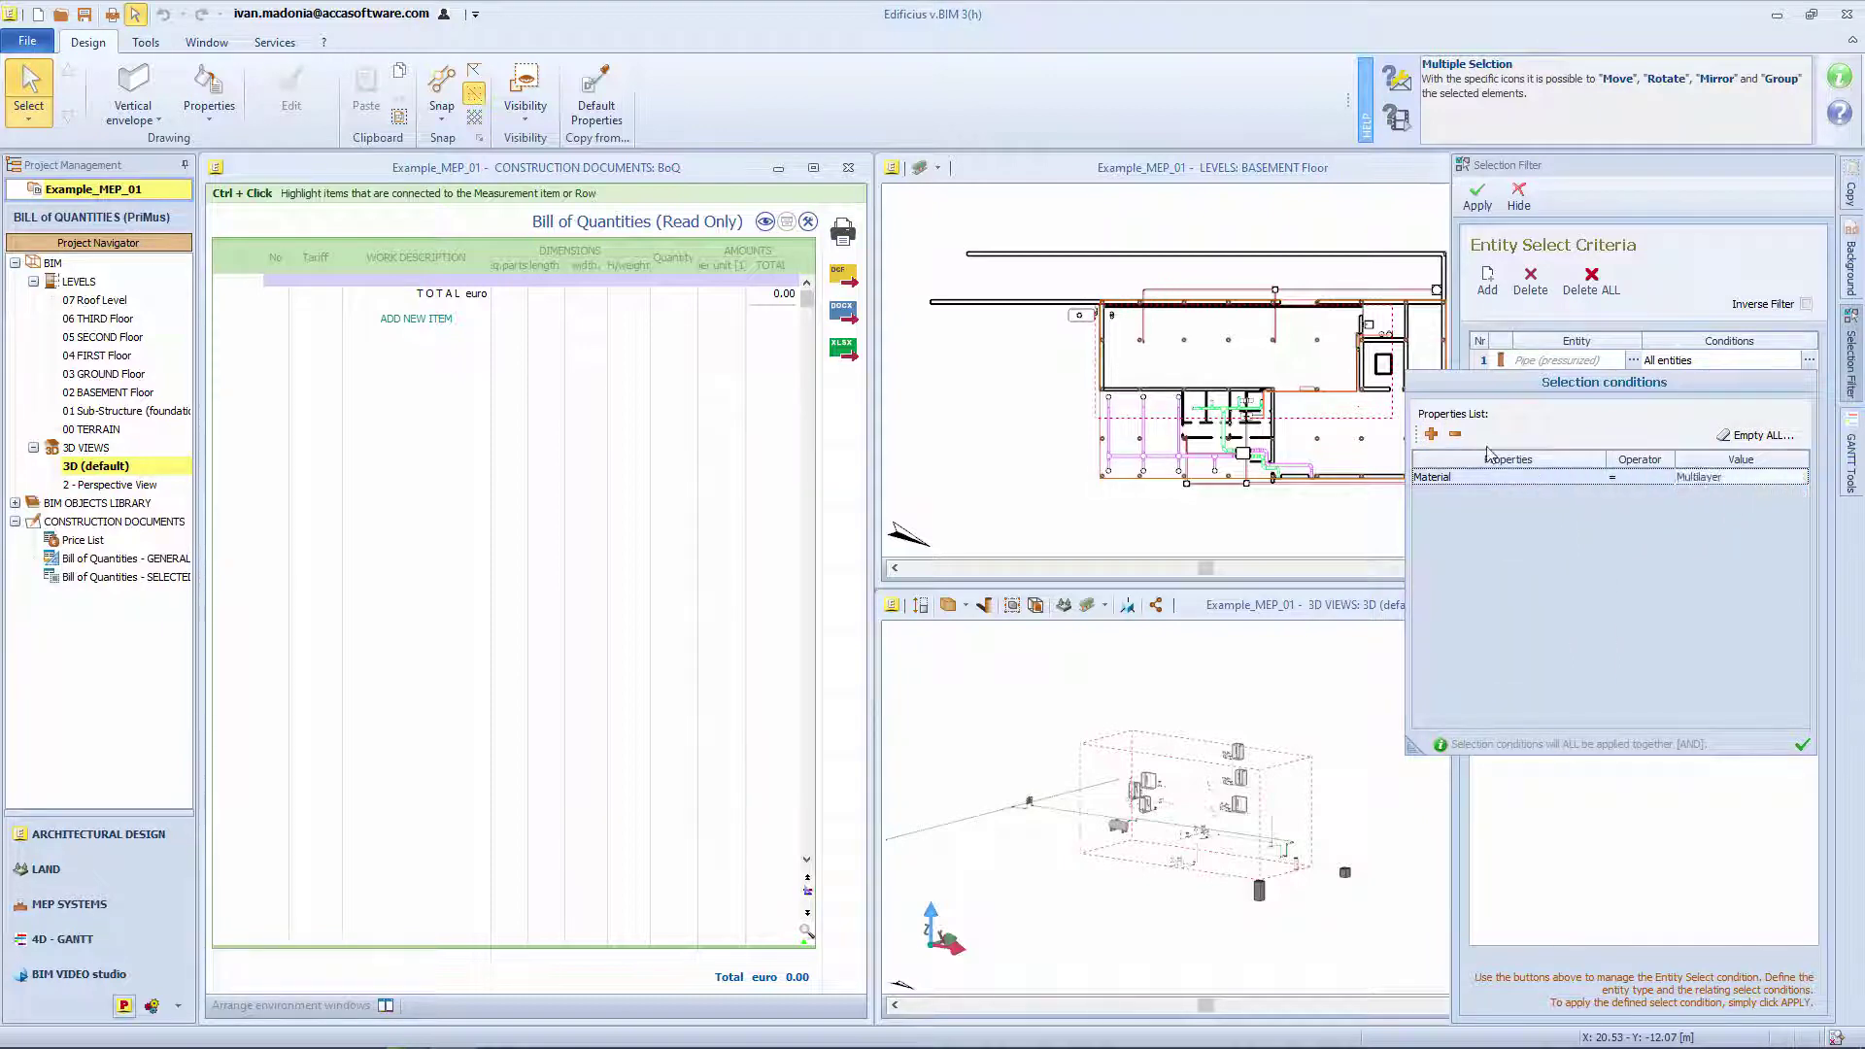
Add the condition Outer diameter = 20.00 and confirm, selecting 264 pipes.
click(1431, 434)
click(1447, 494)
click(1496, 583)
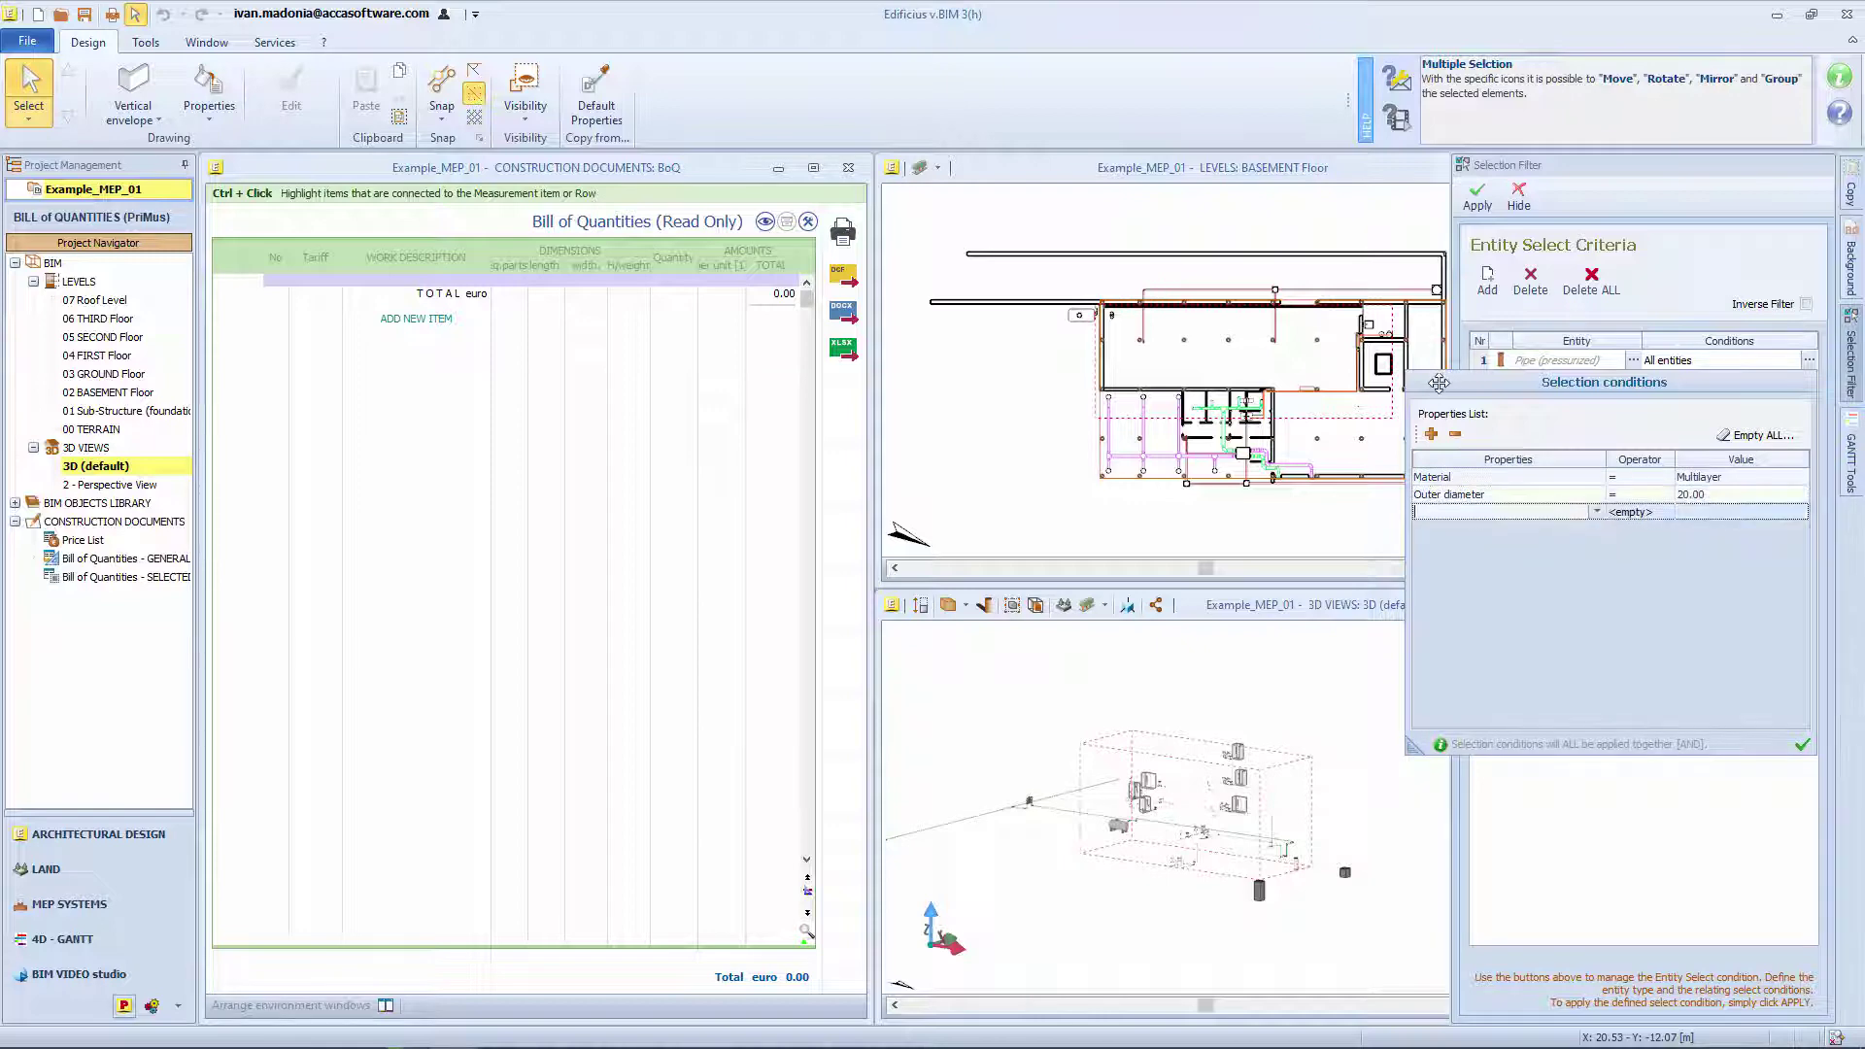
click(1472, 197)
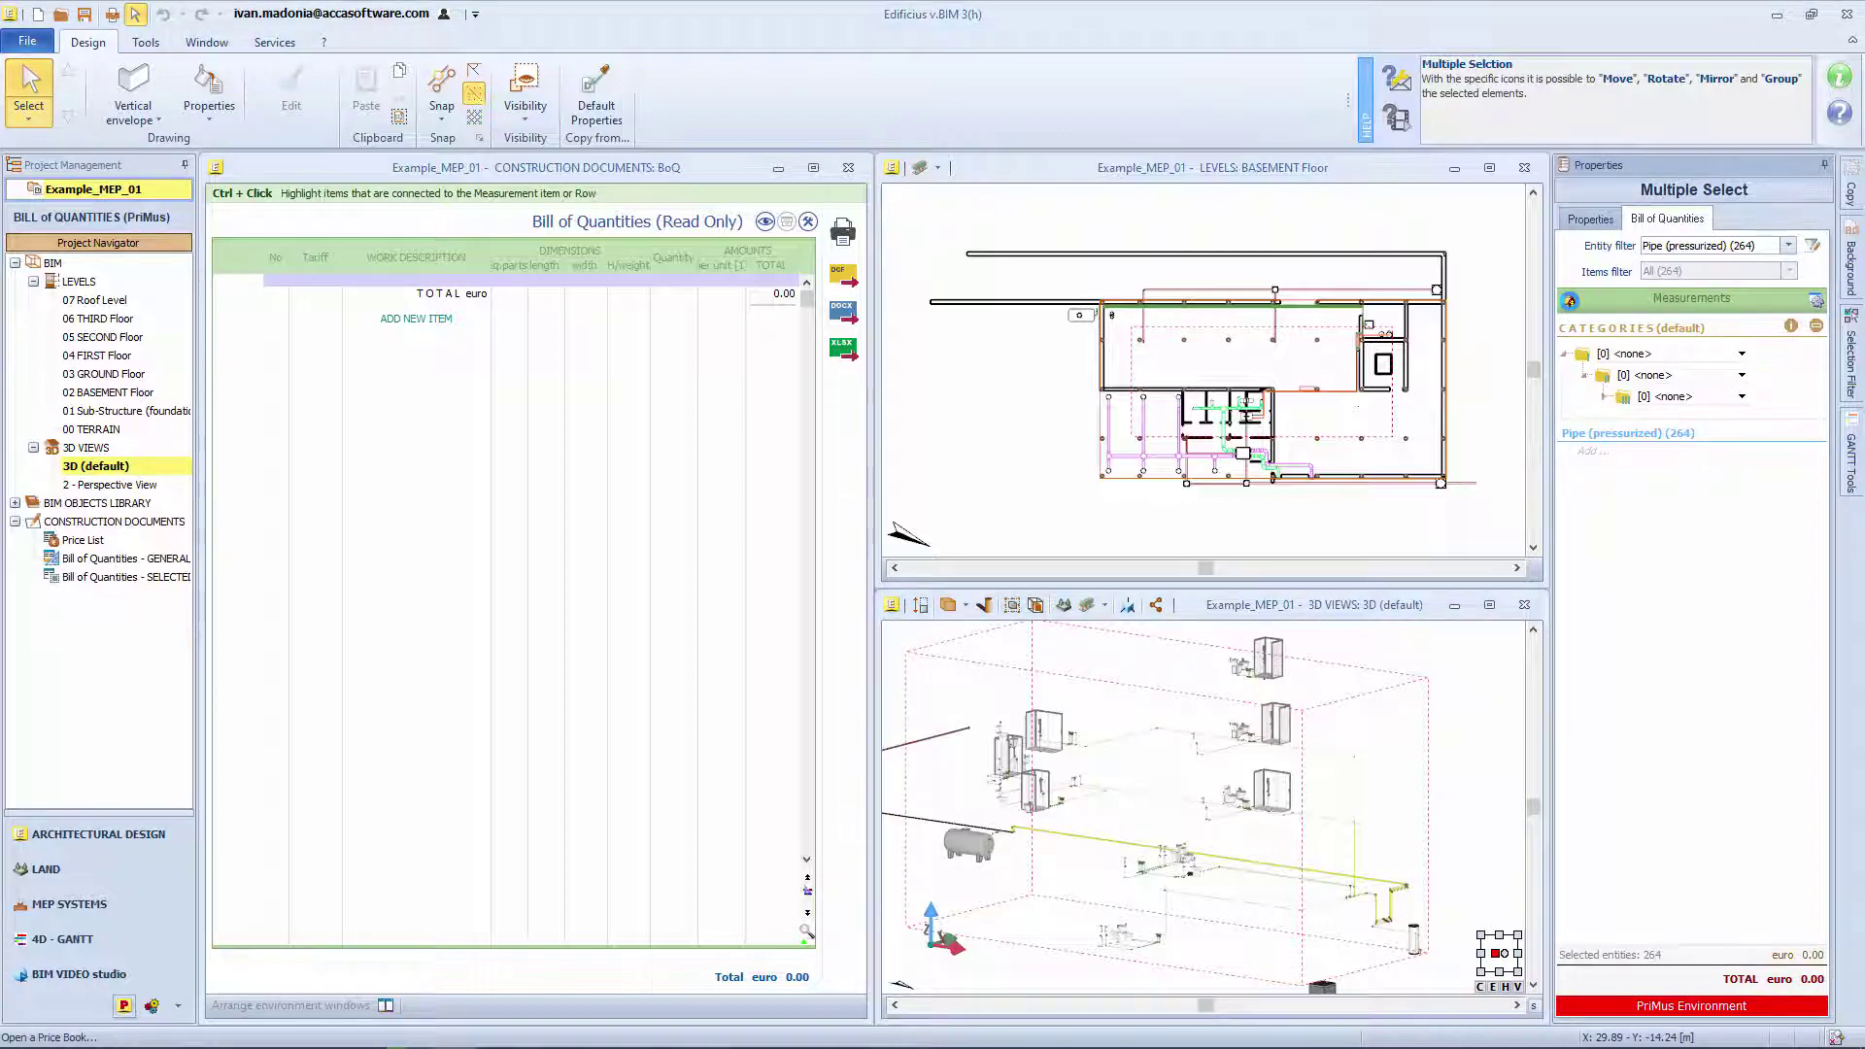
Open the price book and reload it through the Open Document dialog.
click(1571, 300)
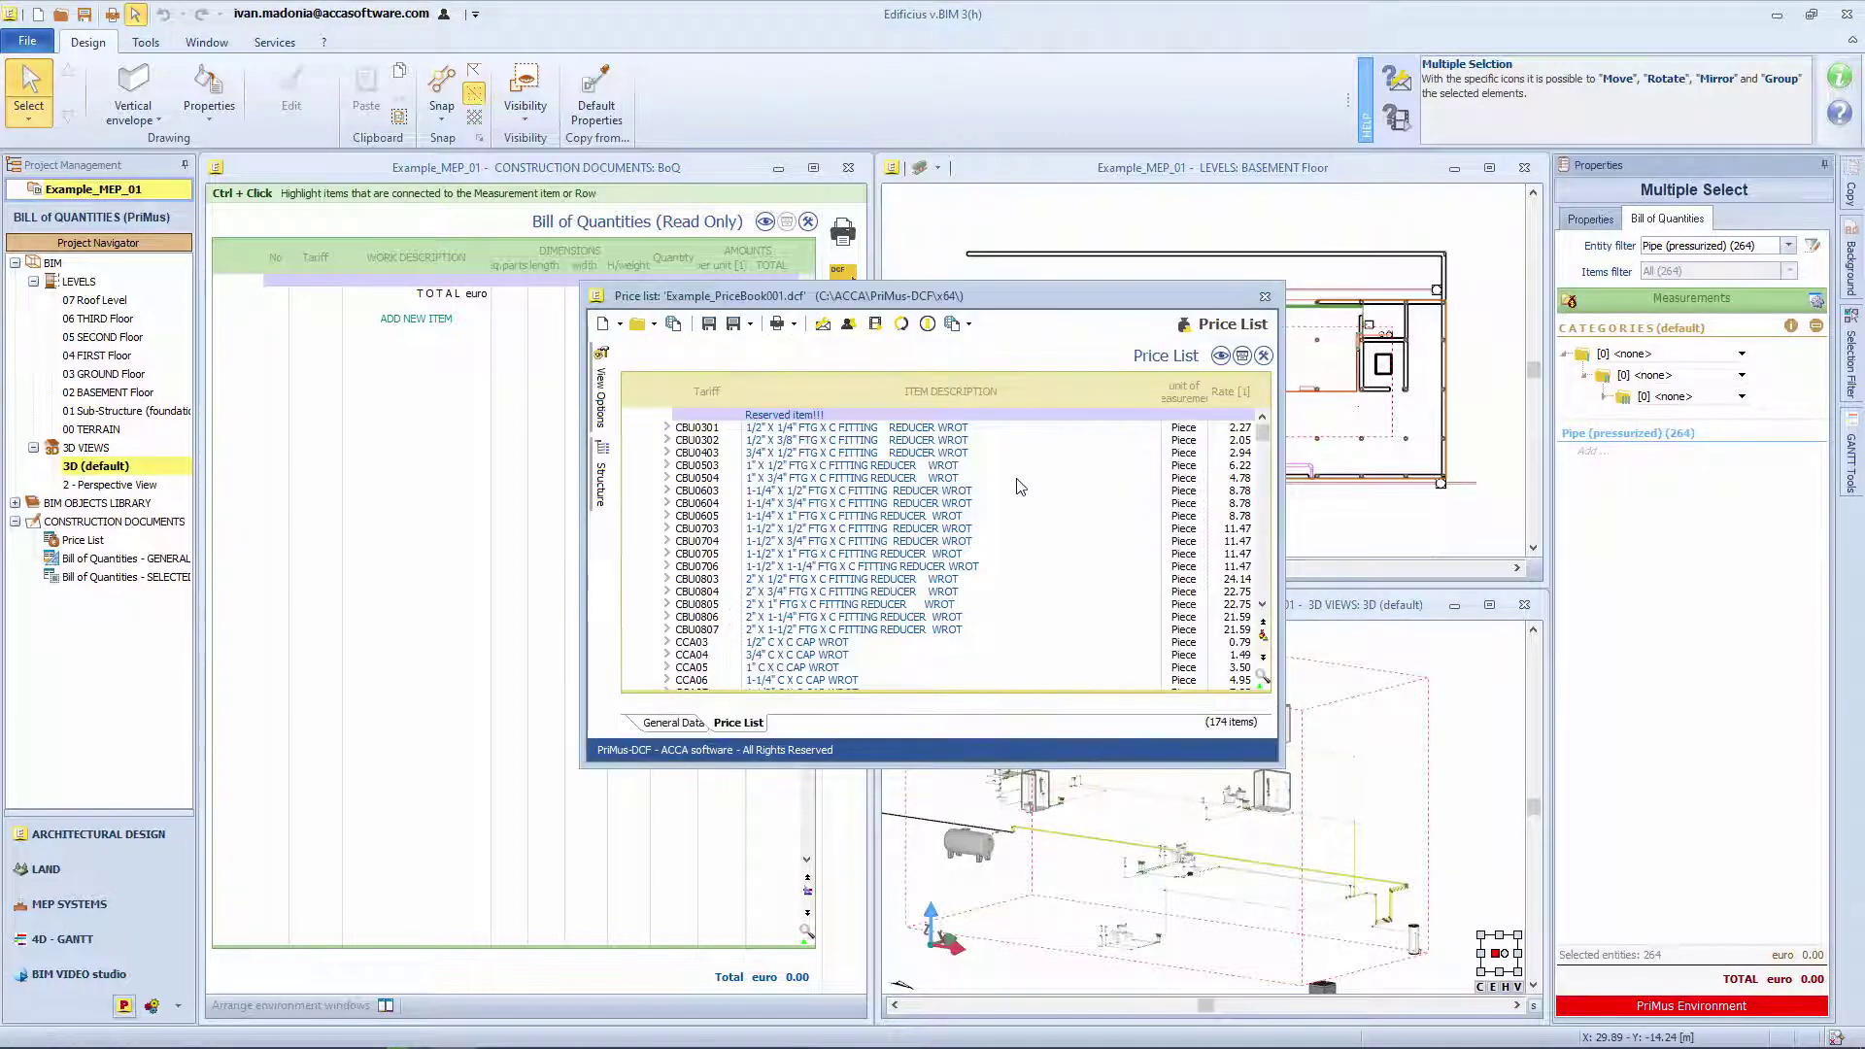
key(ctrl+o)
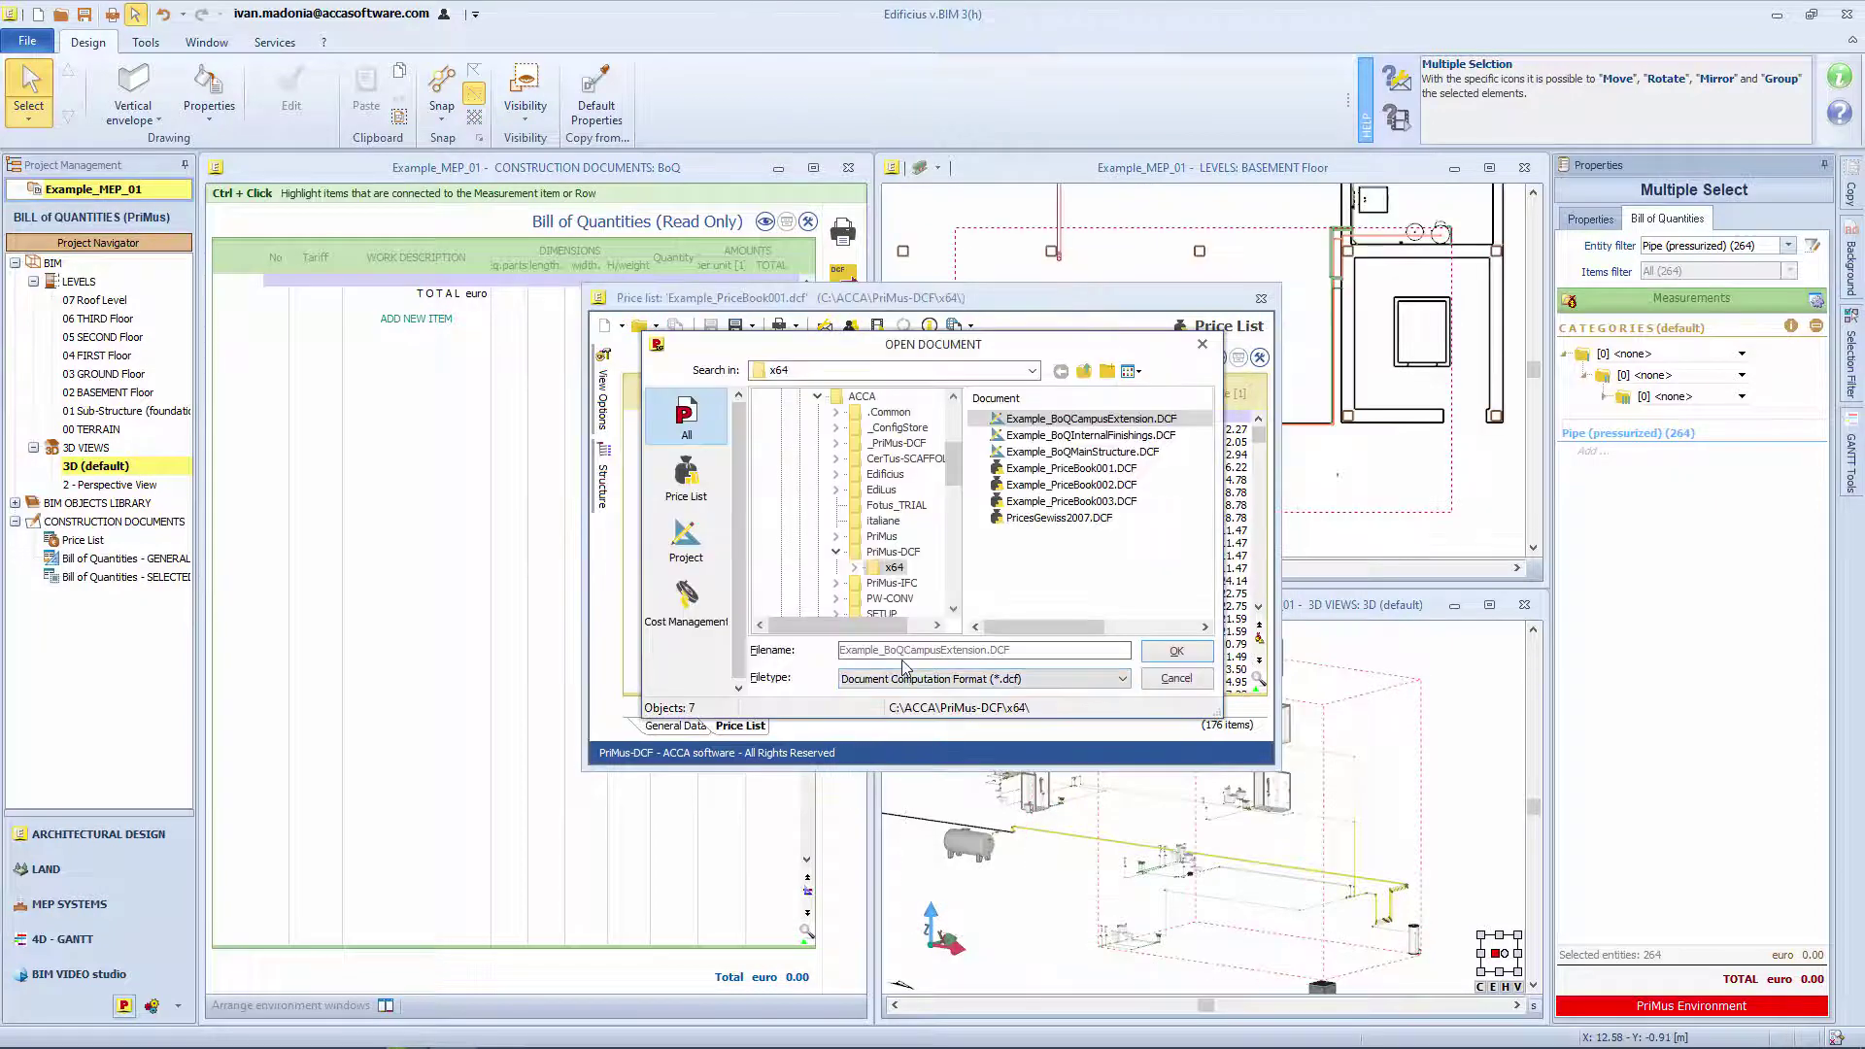
click(1168, 651)
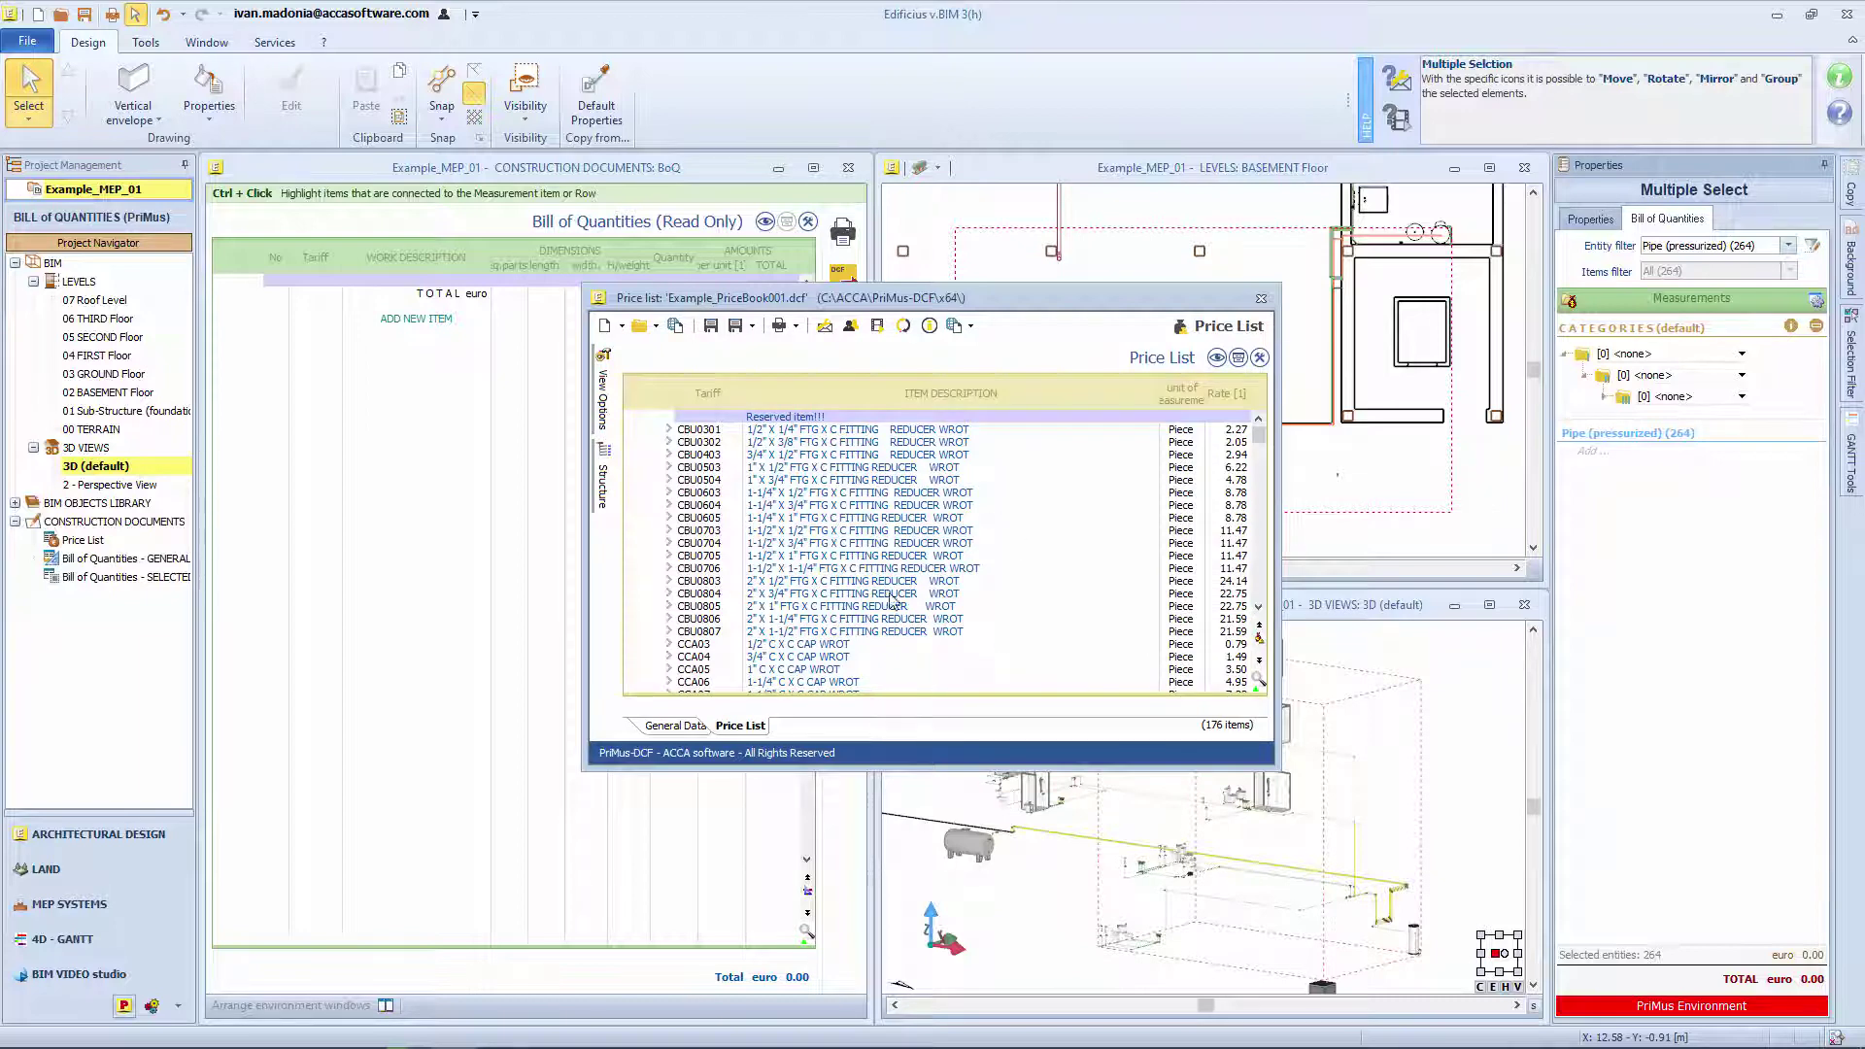
Drag the ccfs MULTI-LAYER pipe price item onto the pressurized pipe measurements.
scroll(892, 623, down, 3)
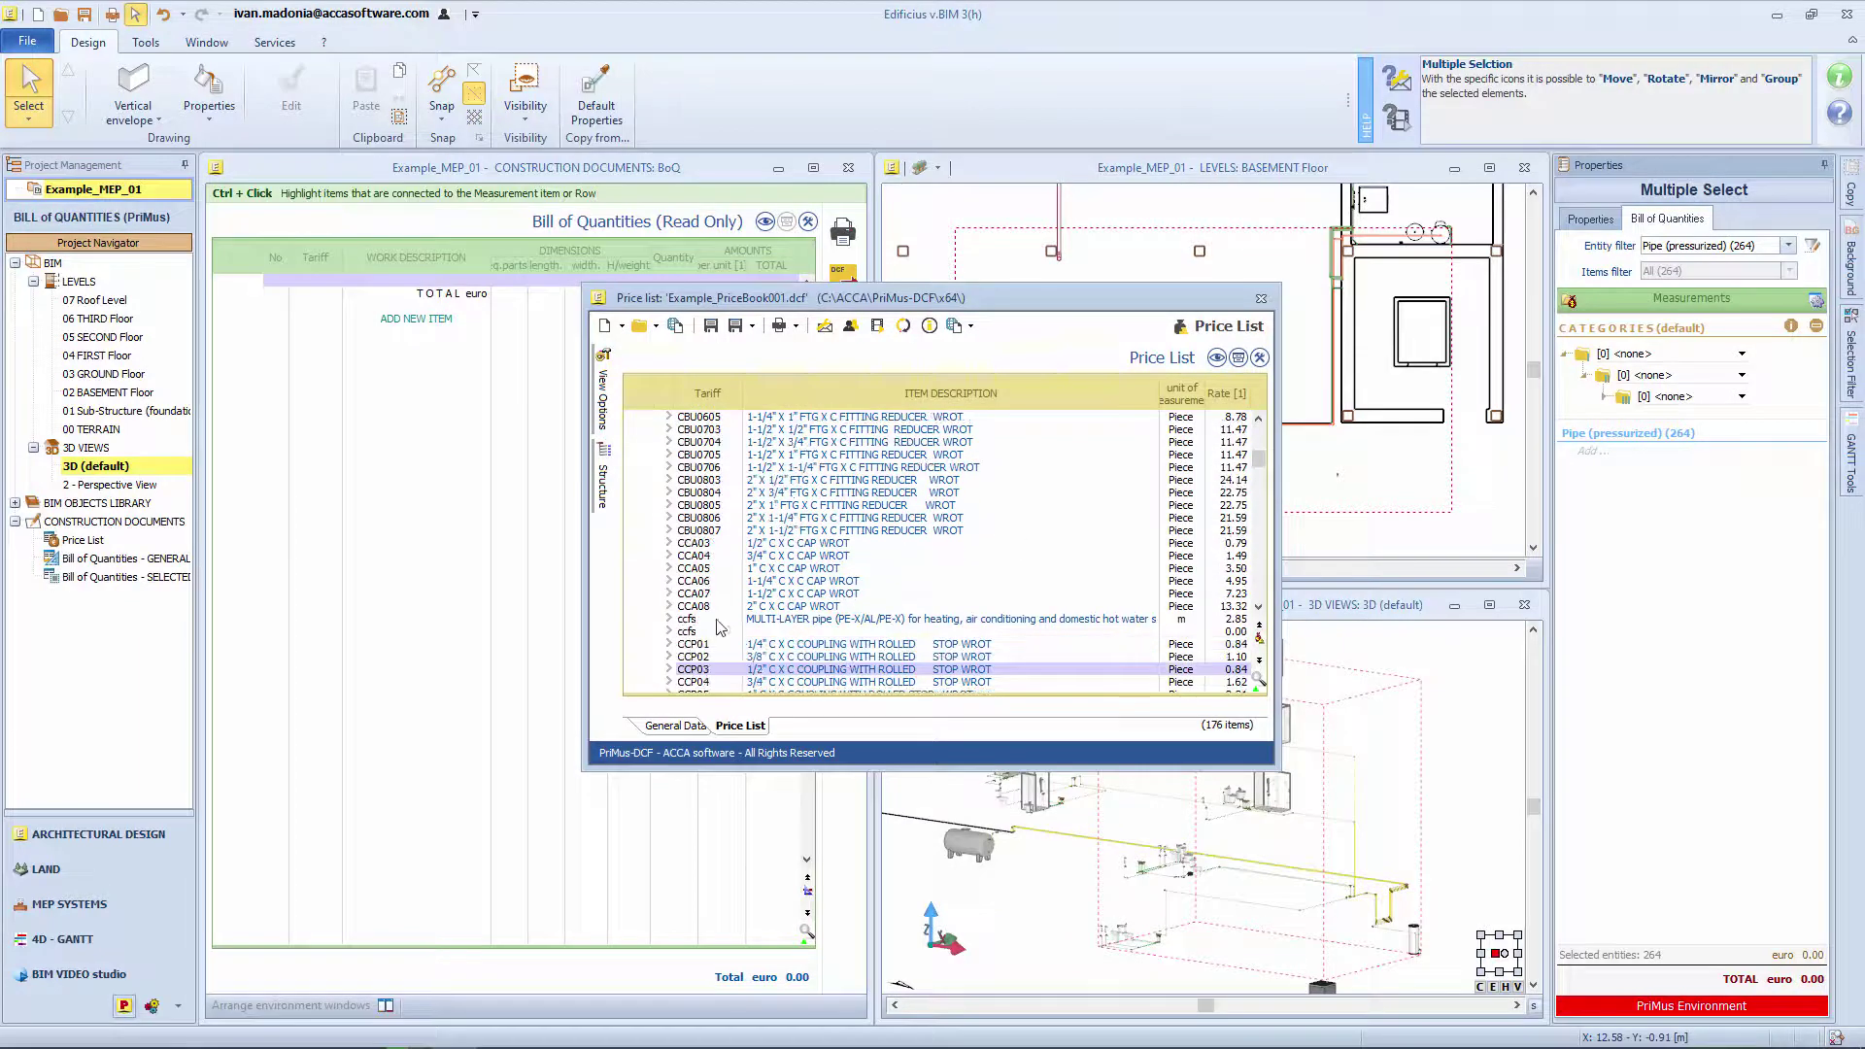
click(902, 620)
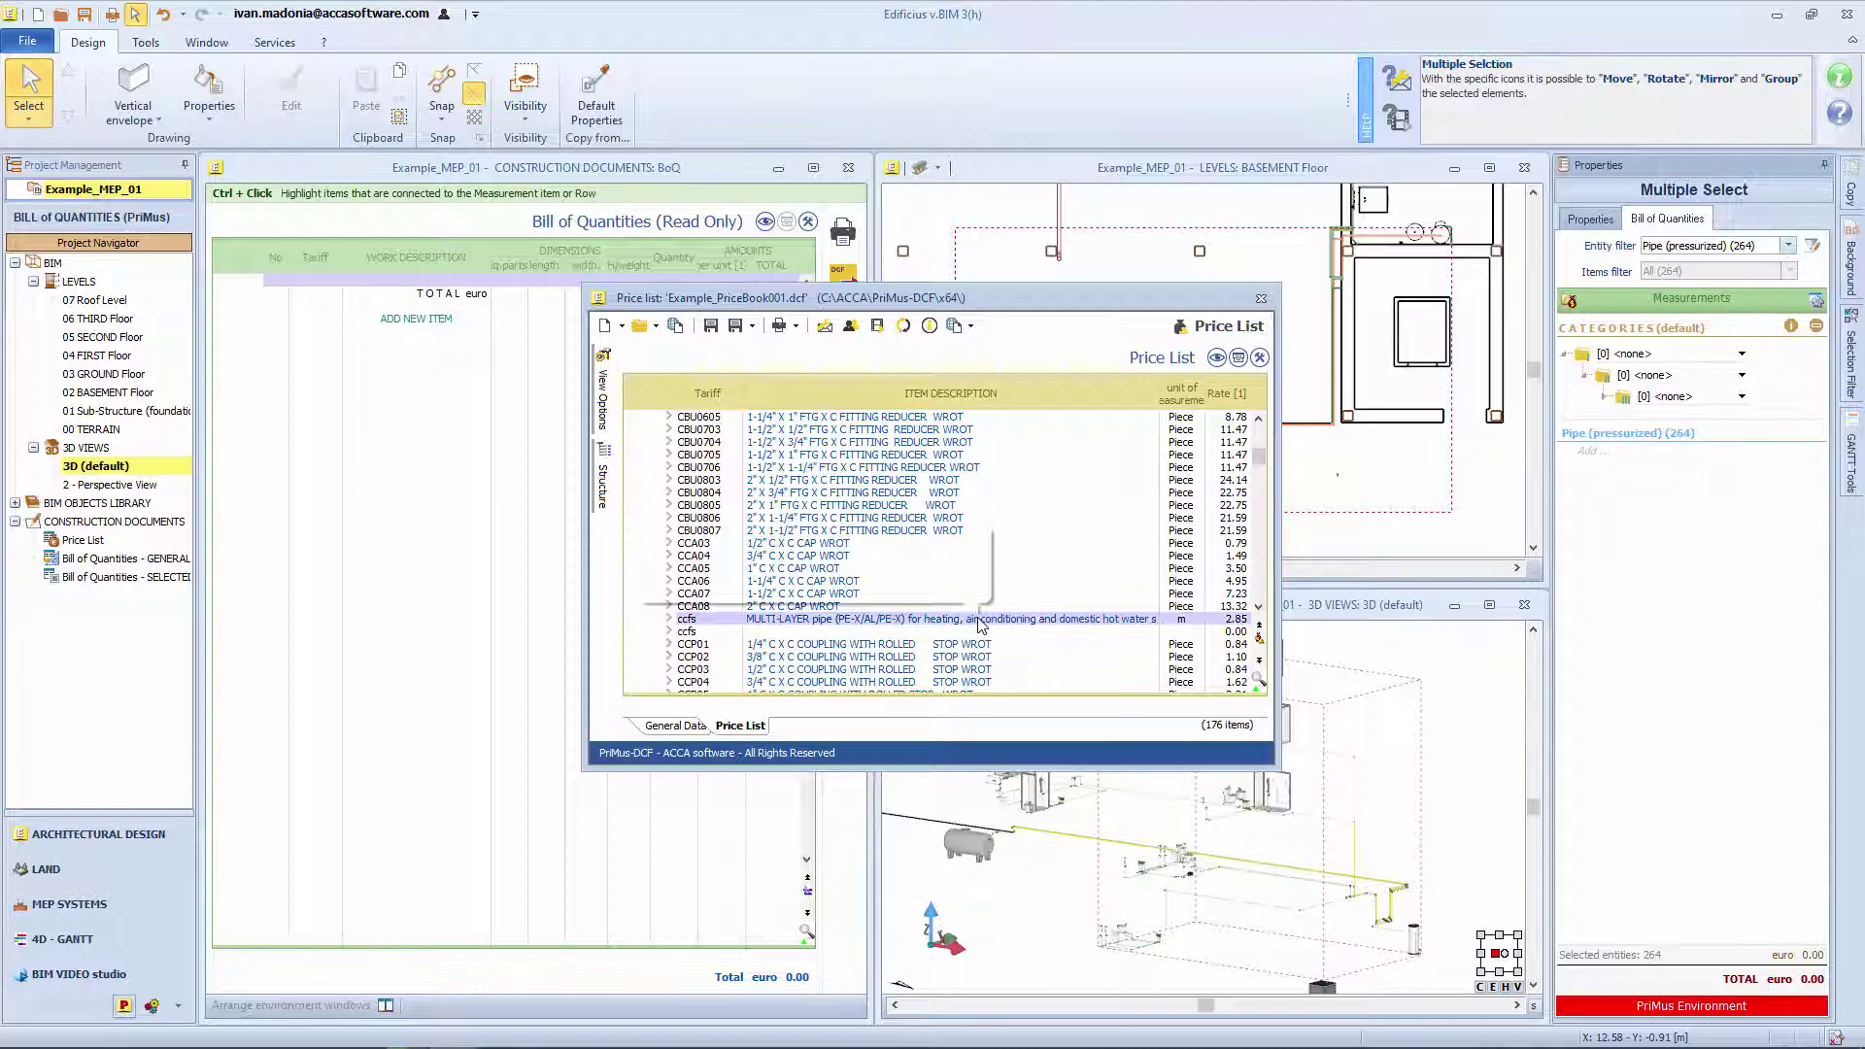
drag(751, 627, 1604, 433)
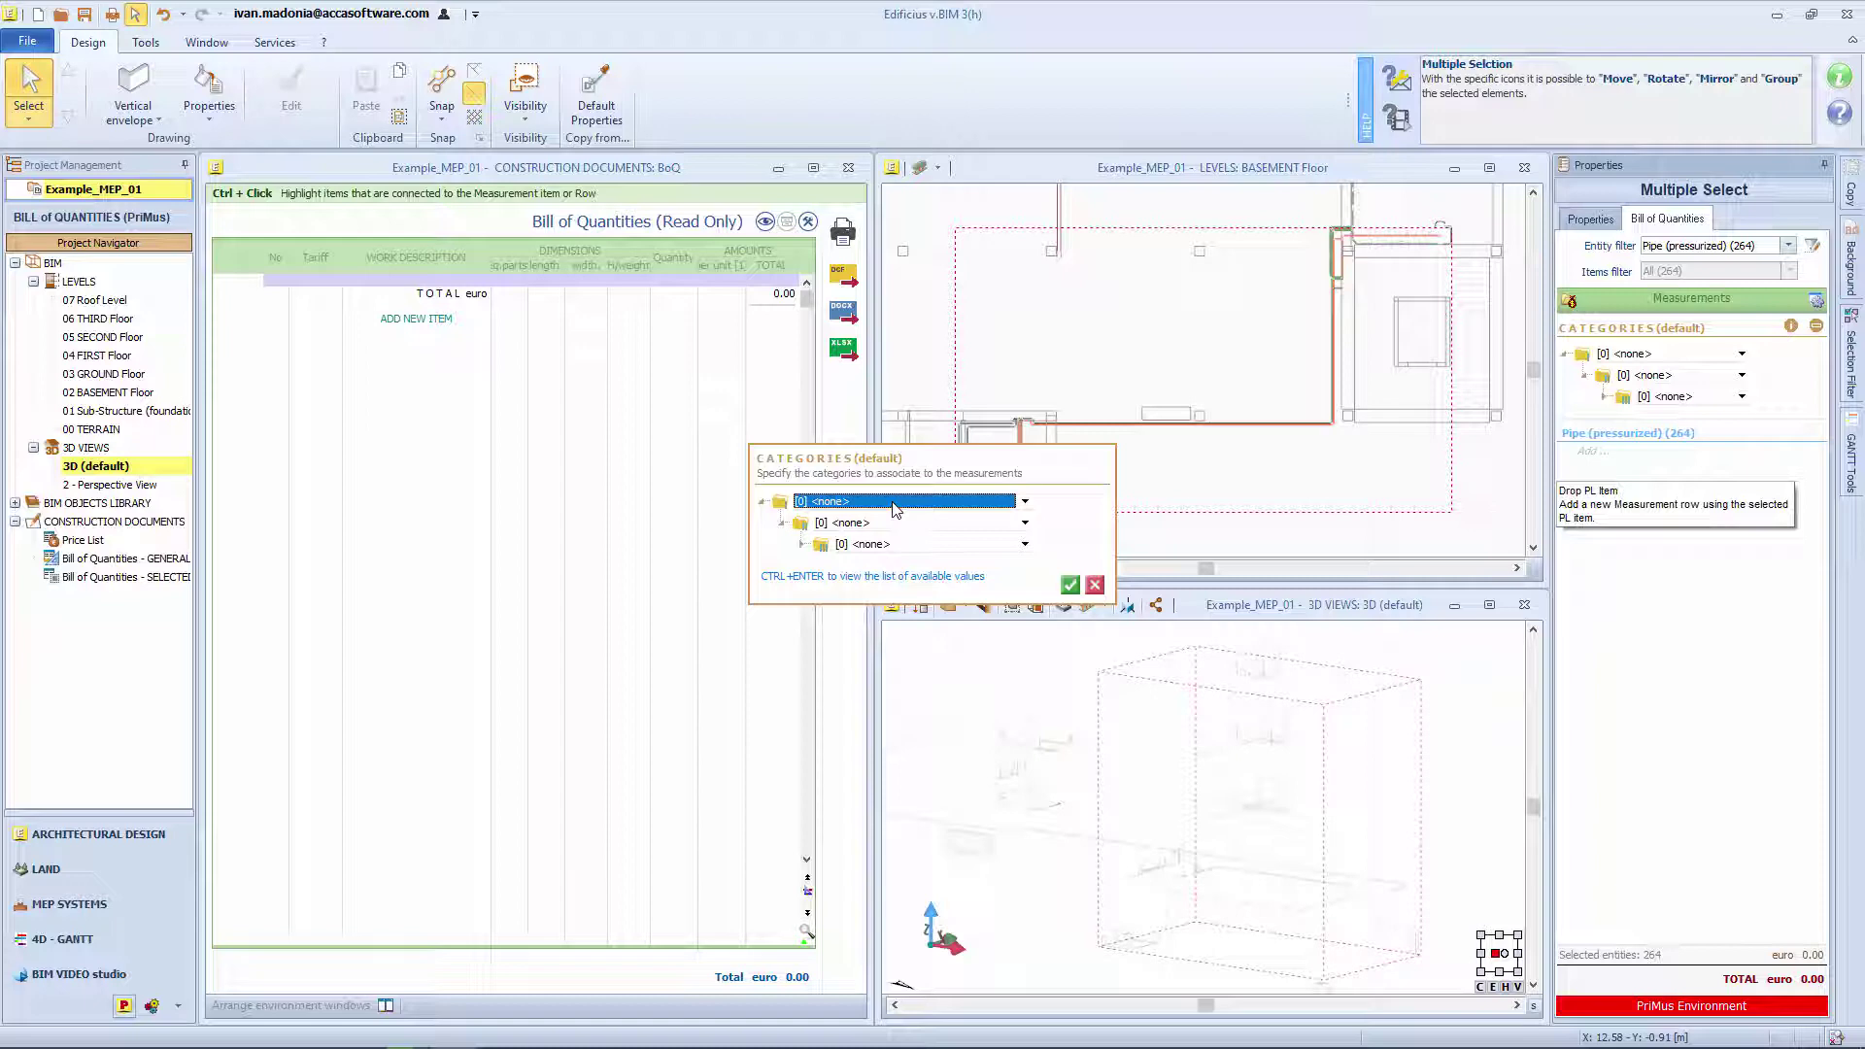
Accept the default categories to add the ccfs pipe item at 2.85 euro per metre.
click(1069, 585)
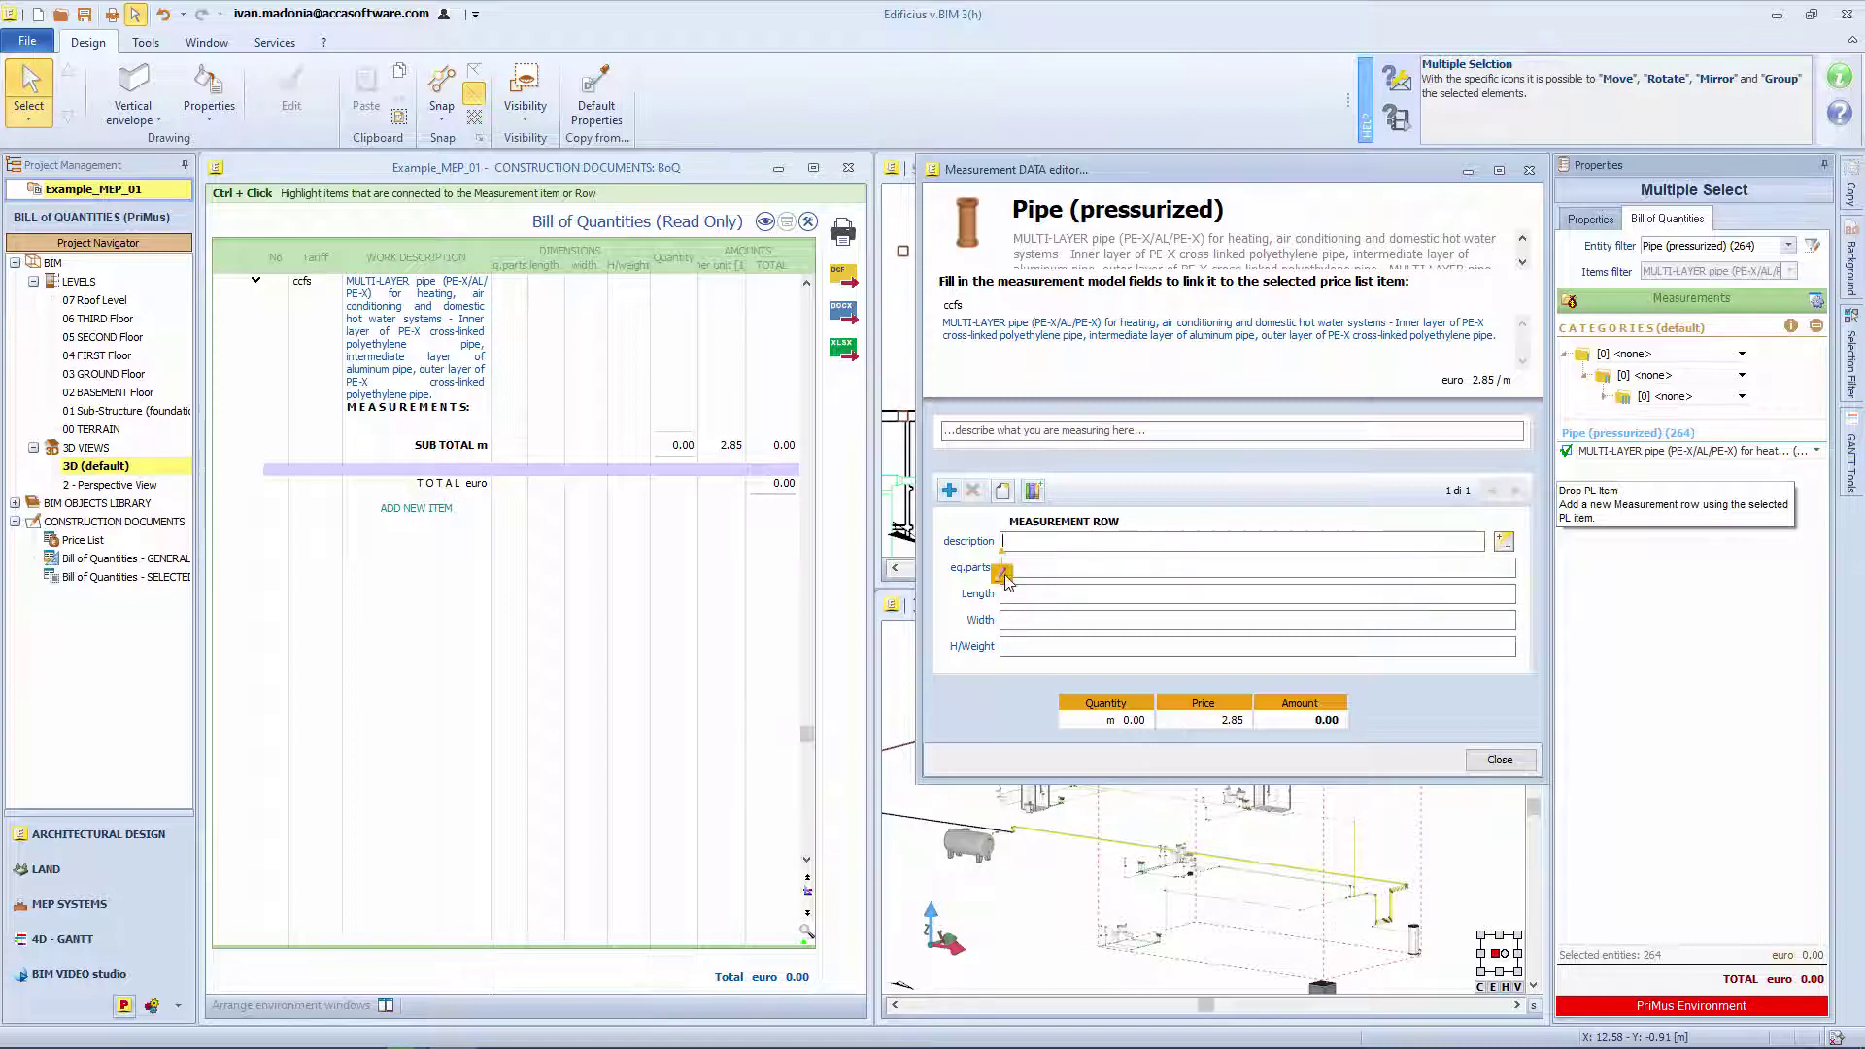
Set the measurement row description to the $Level.Formula$ variable.
click(1003, 574)
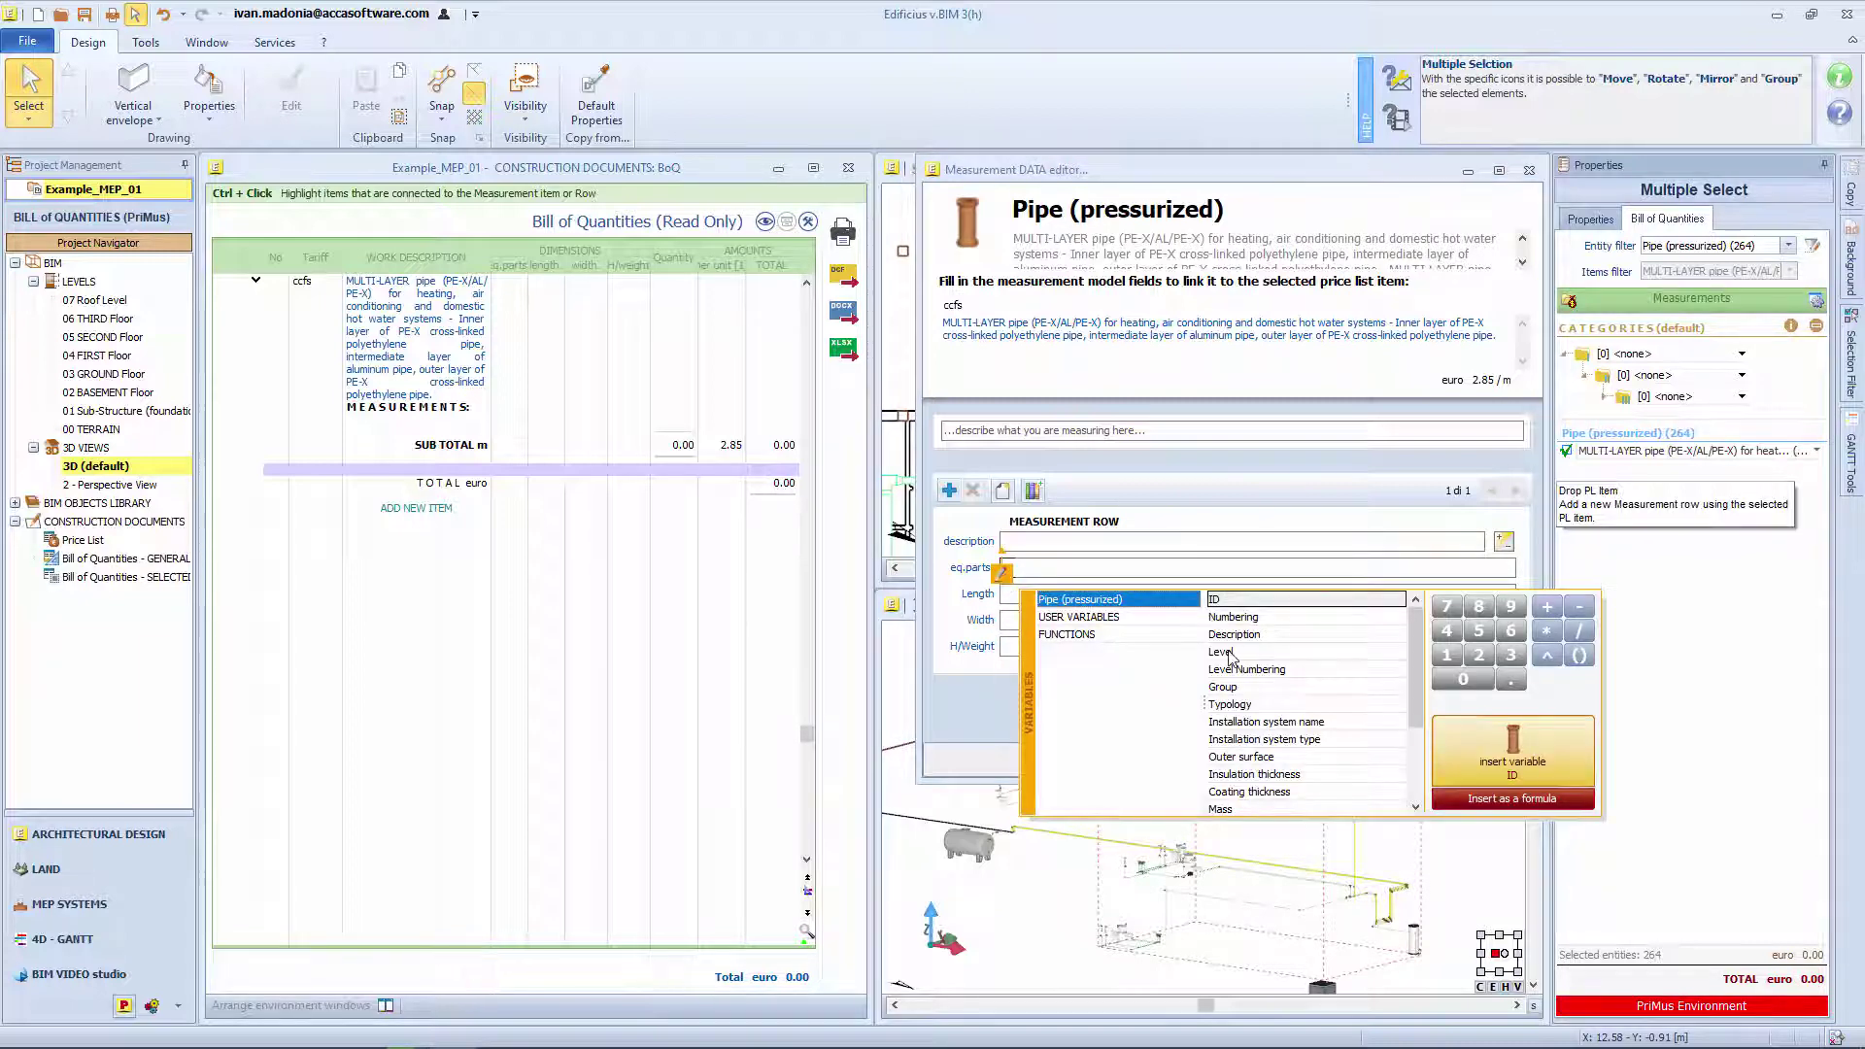
click(1231, 658)
click(1471, 757)
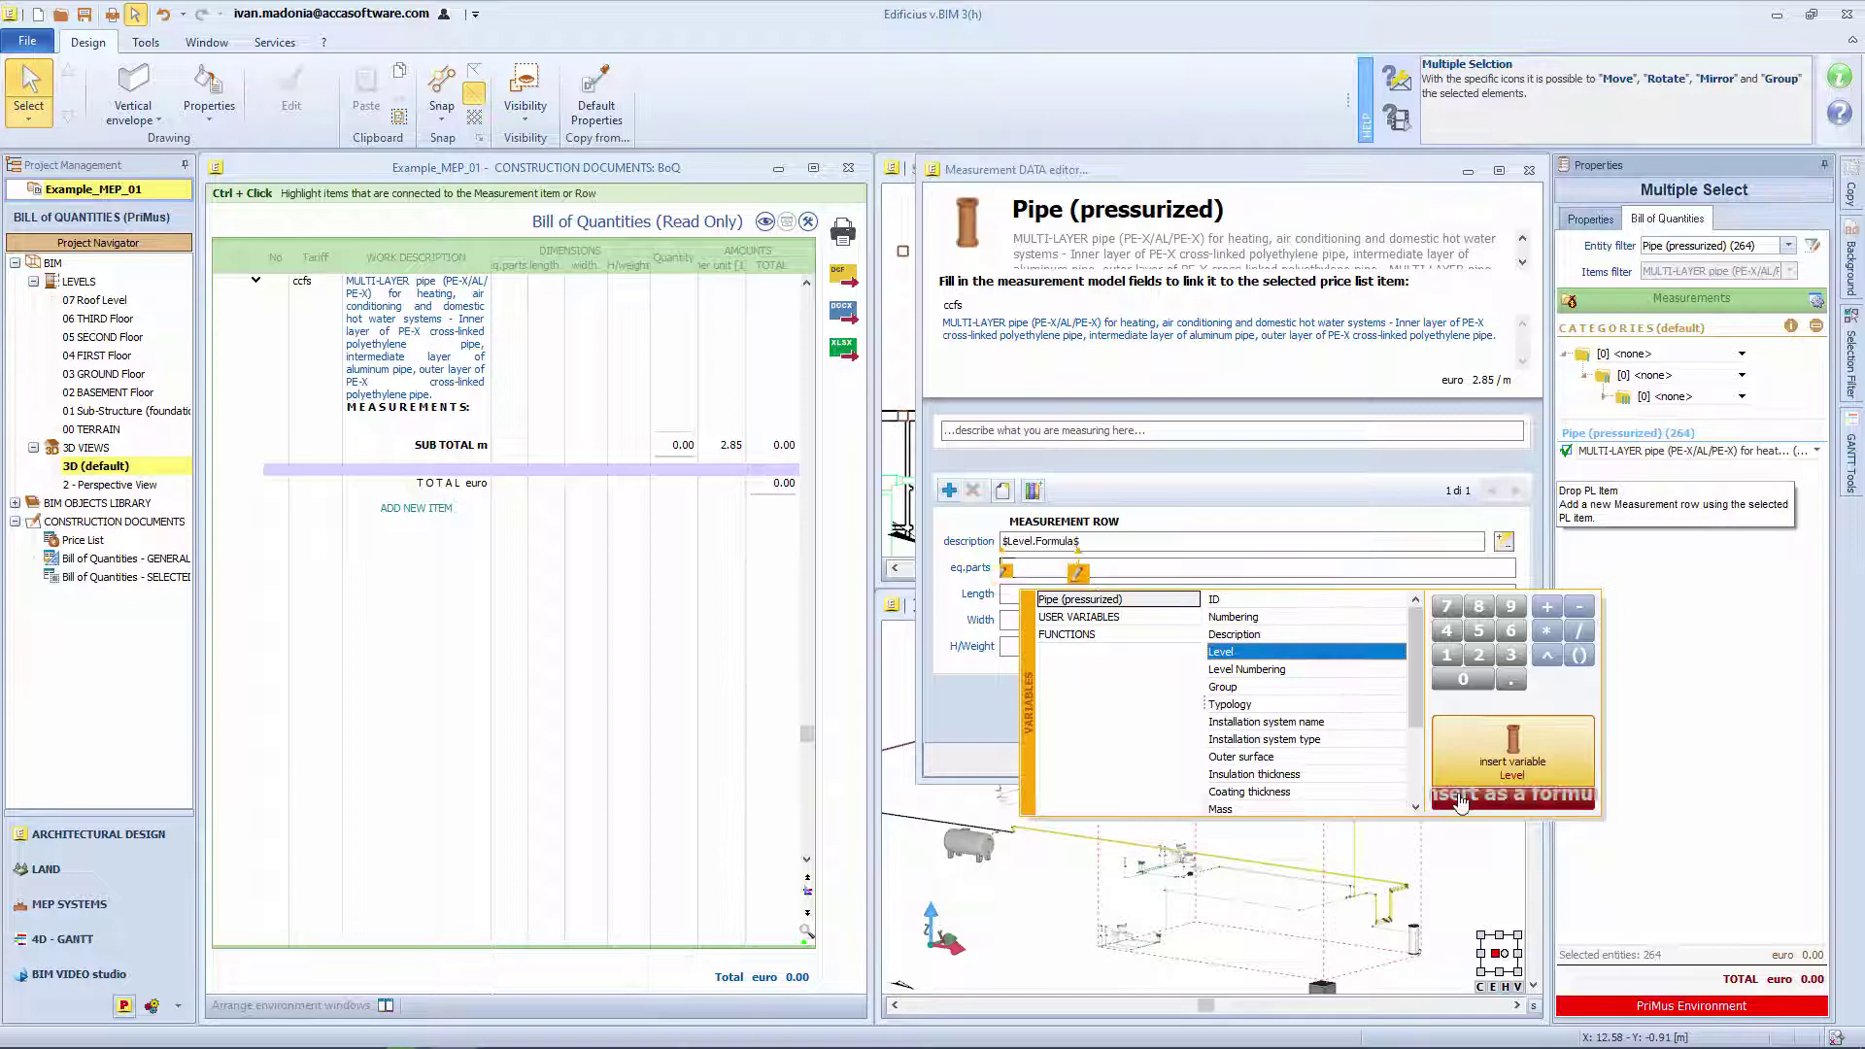
Set H/Weight to $ProfileLength.Formula$, computing 188.77 m totalling 537.99 euro.
click(1068, 646)
click(1001, 678)
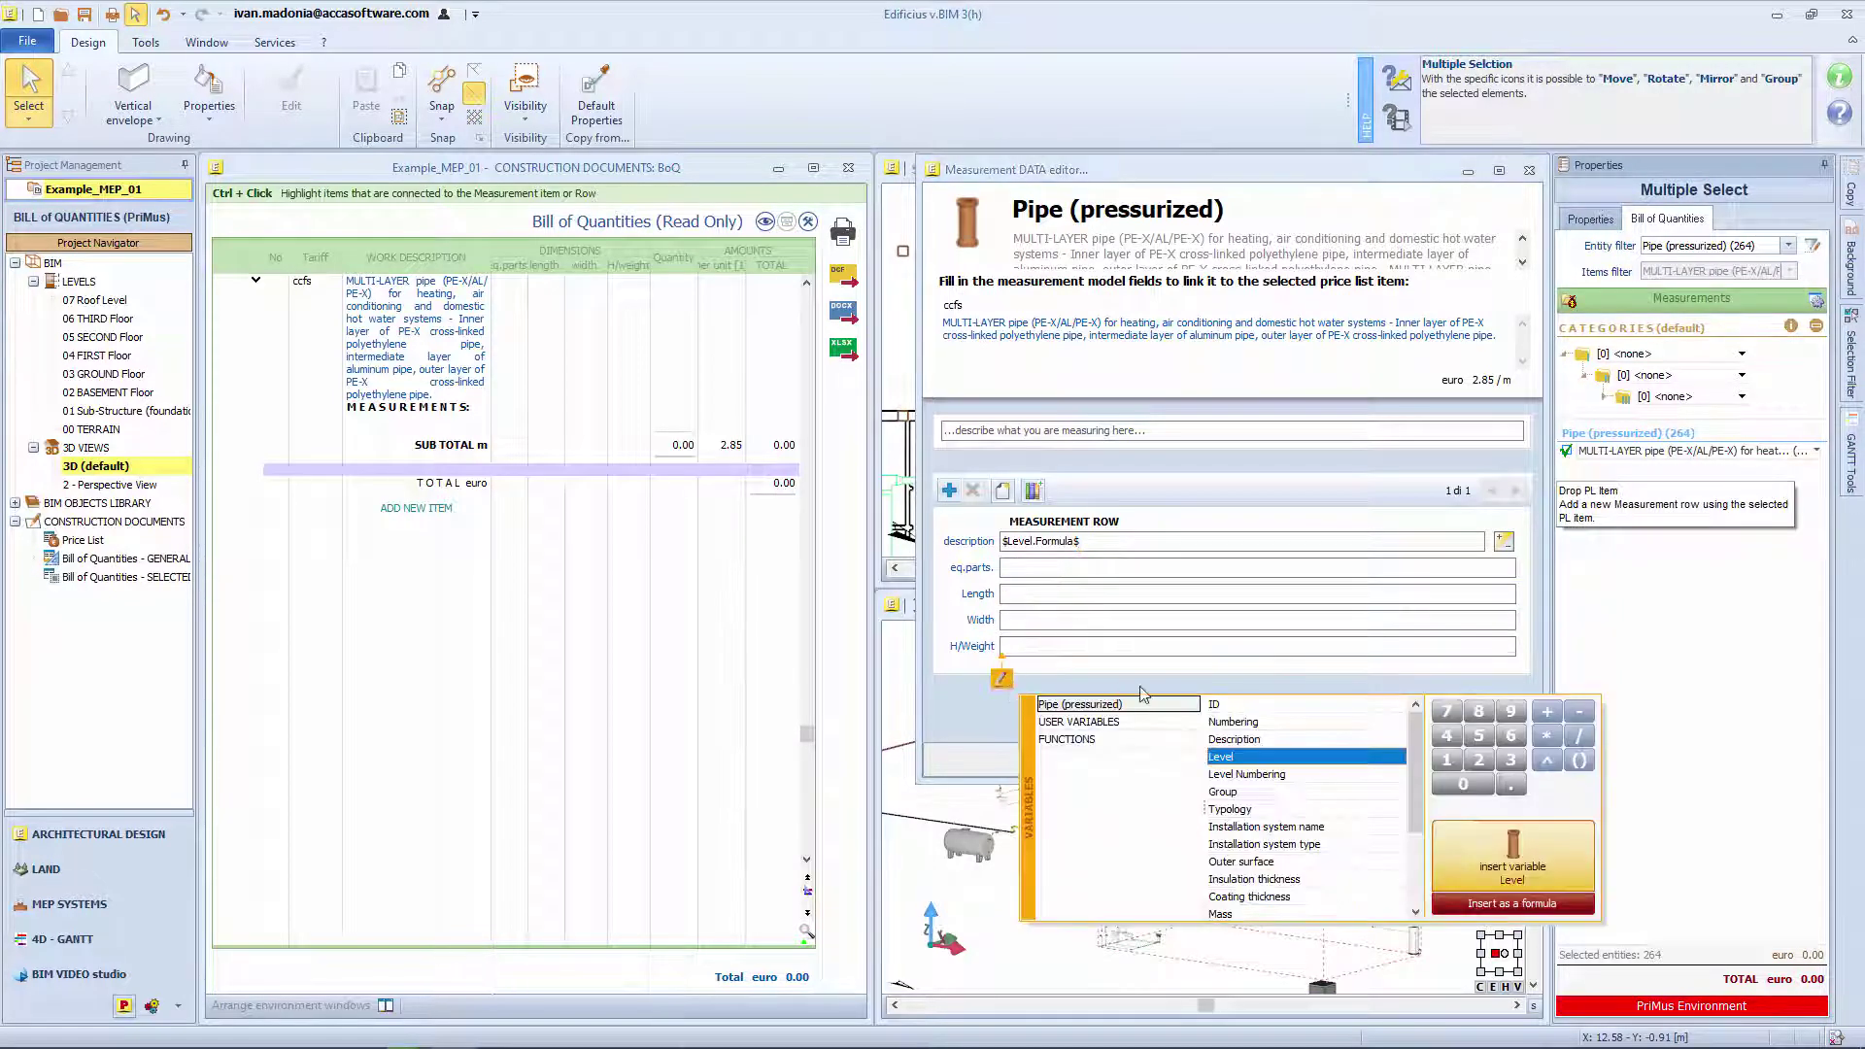
scroll(1253, 806, down, 2)
click(1253, 809)
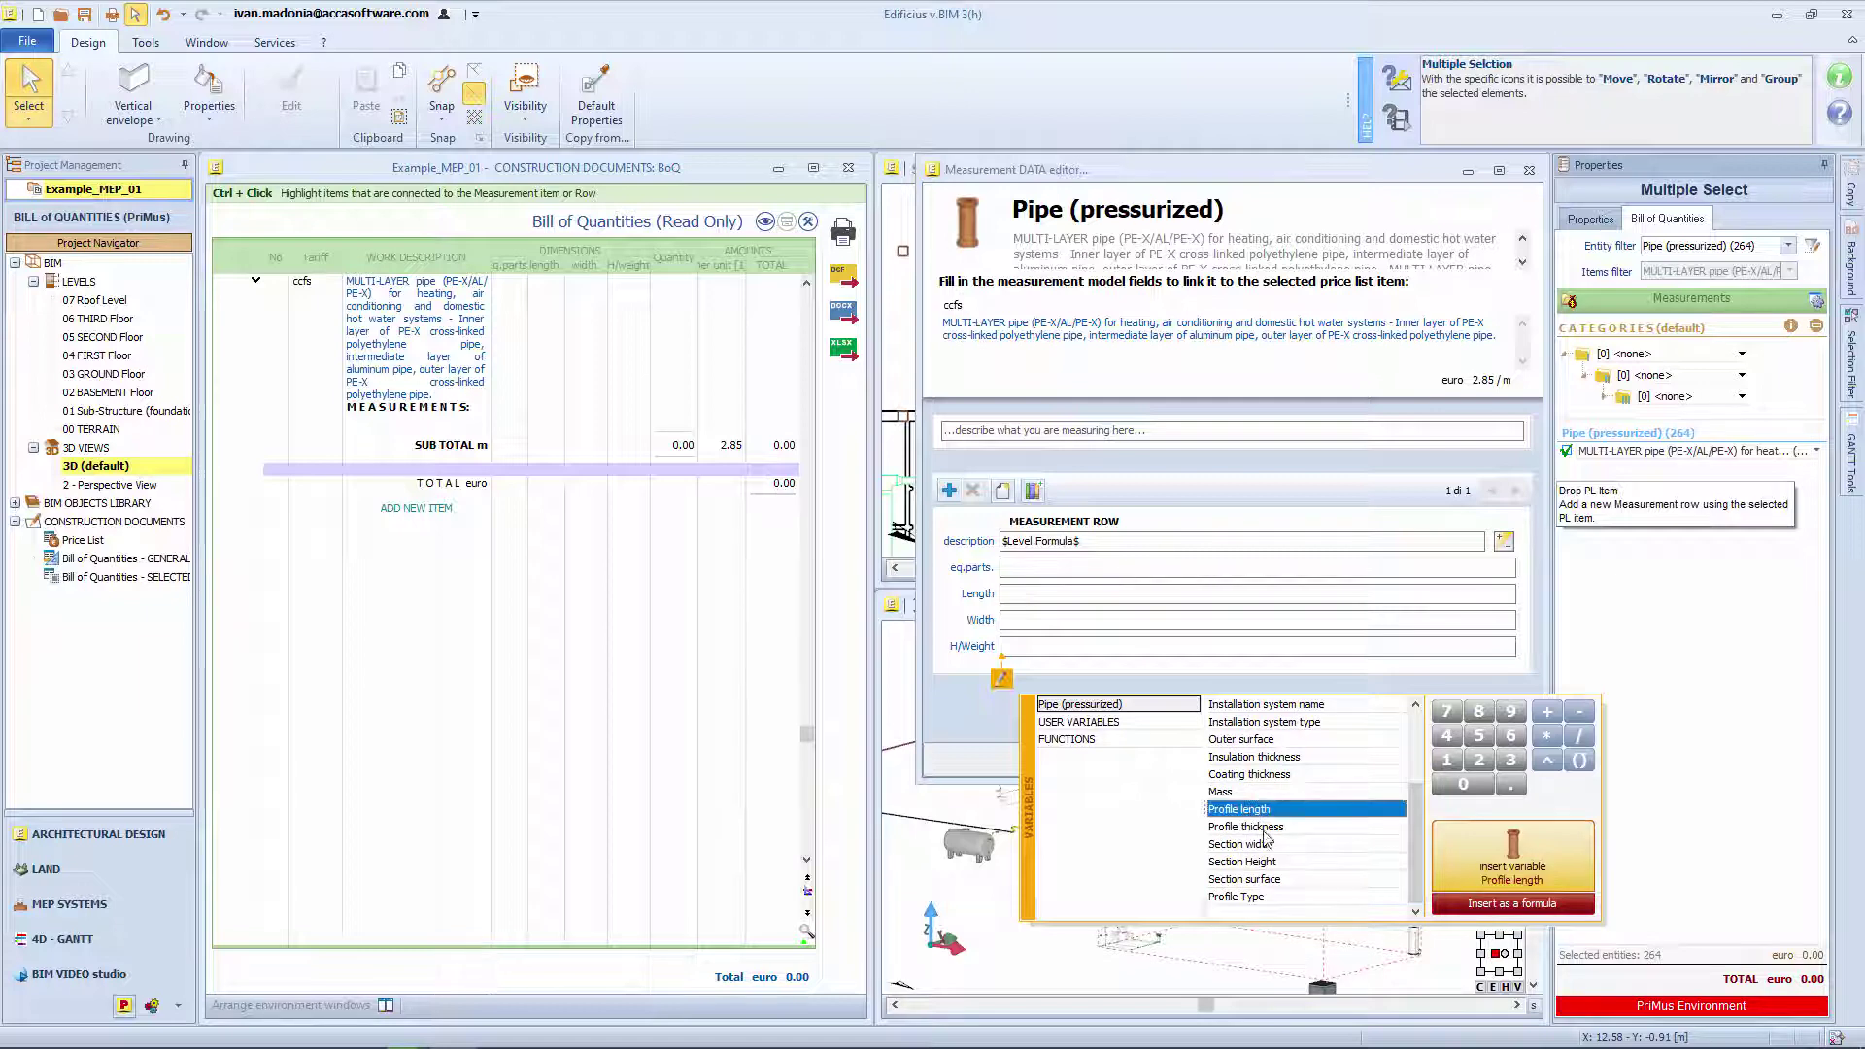
click(1512, 903)
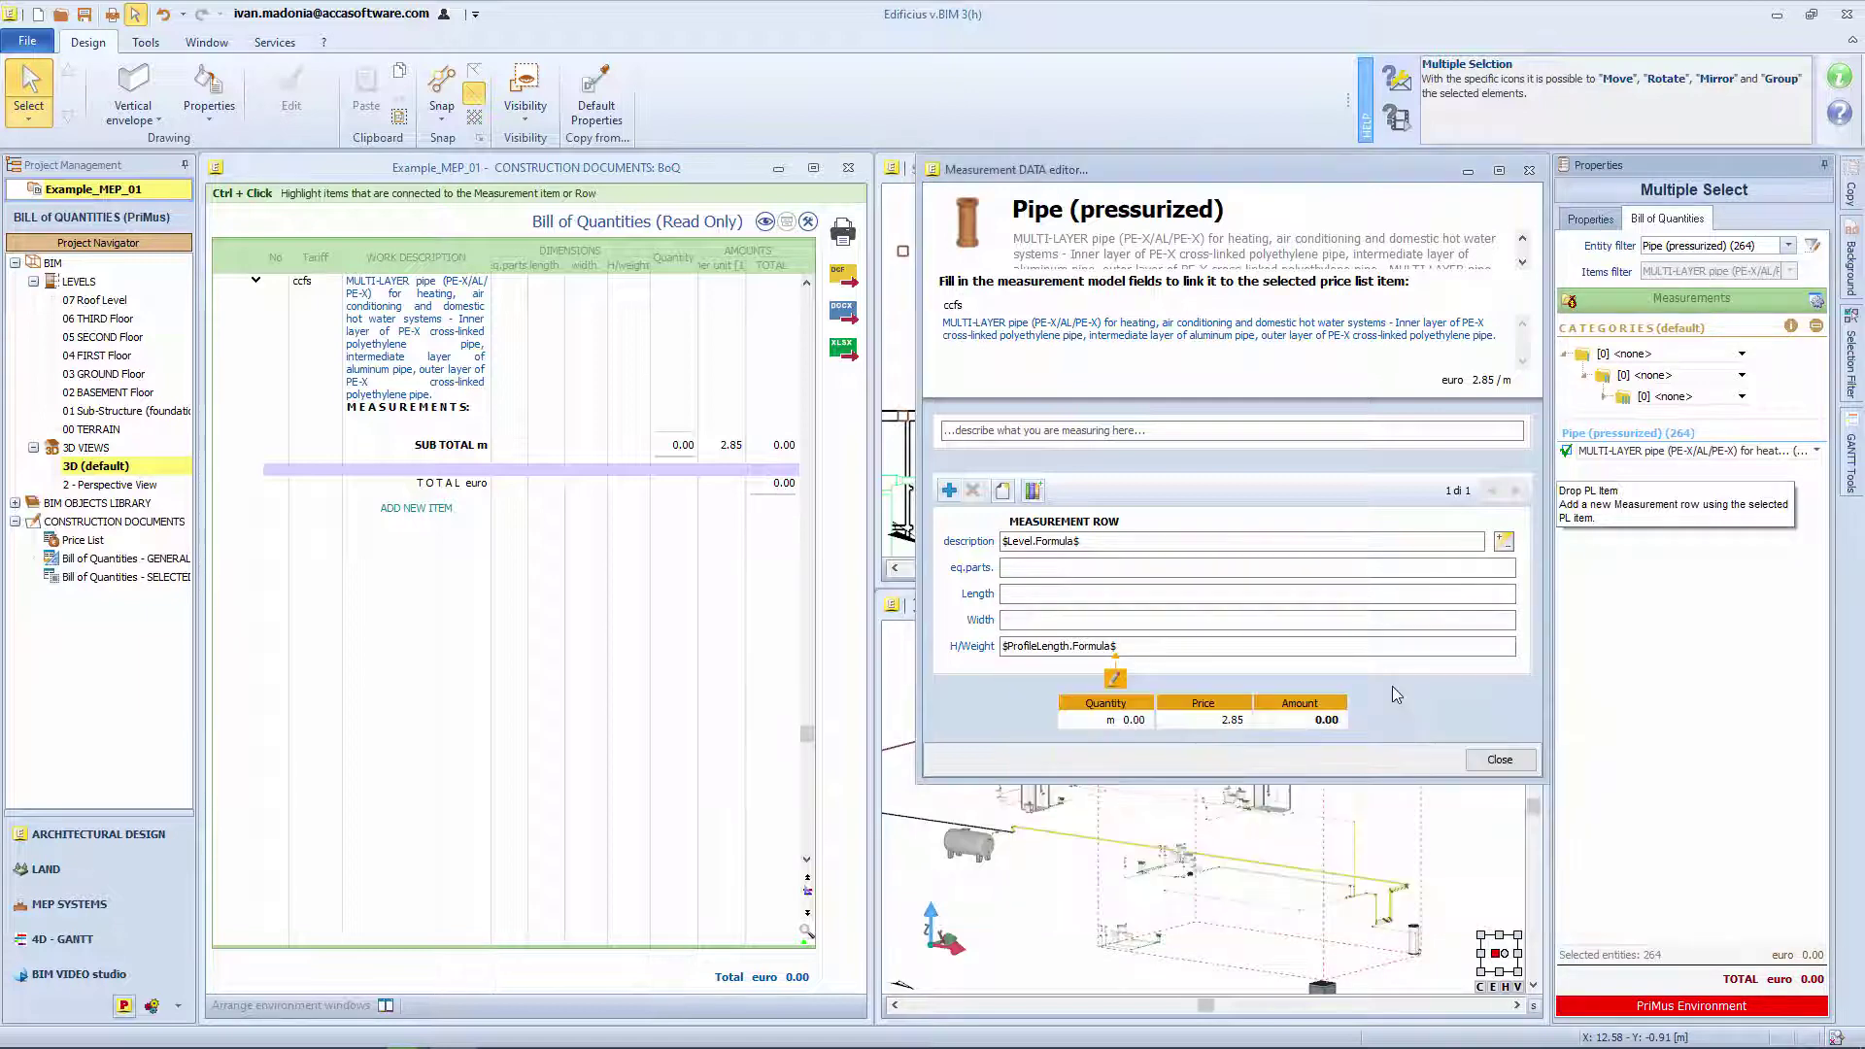
click(1500, 761)
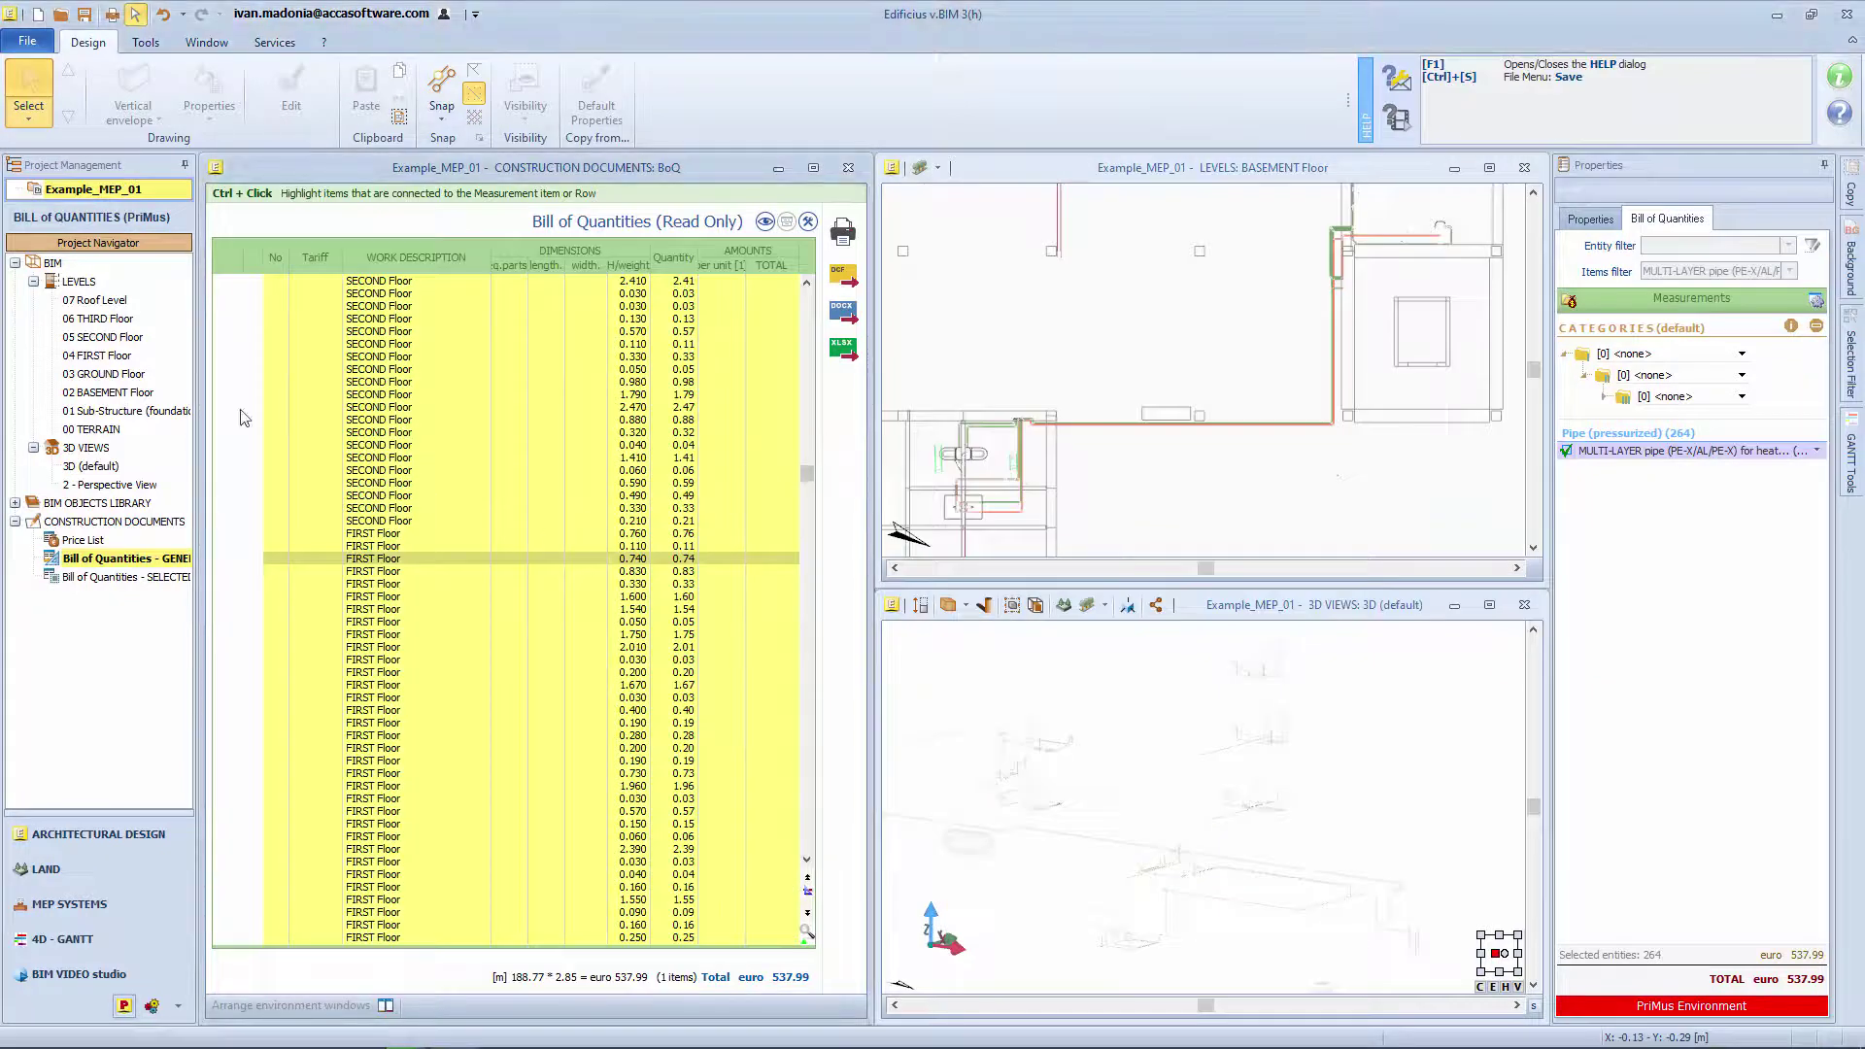
Switch to MEP SYSTEMS and back, updating the pipe total to 539.53 euro.
click(68, 903)
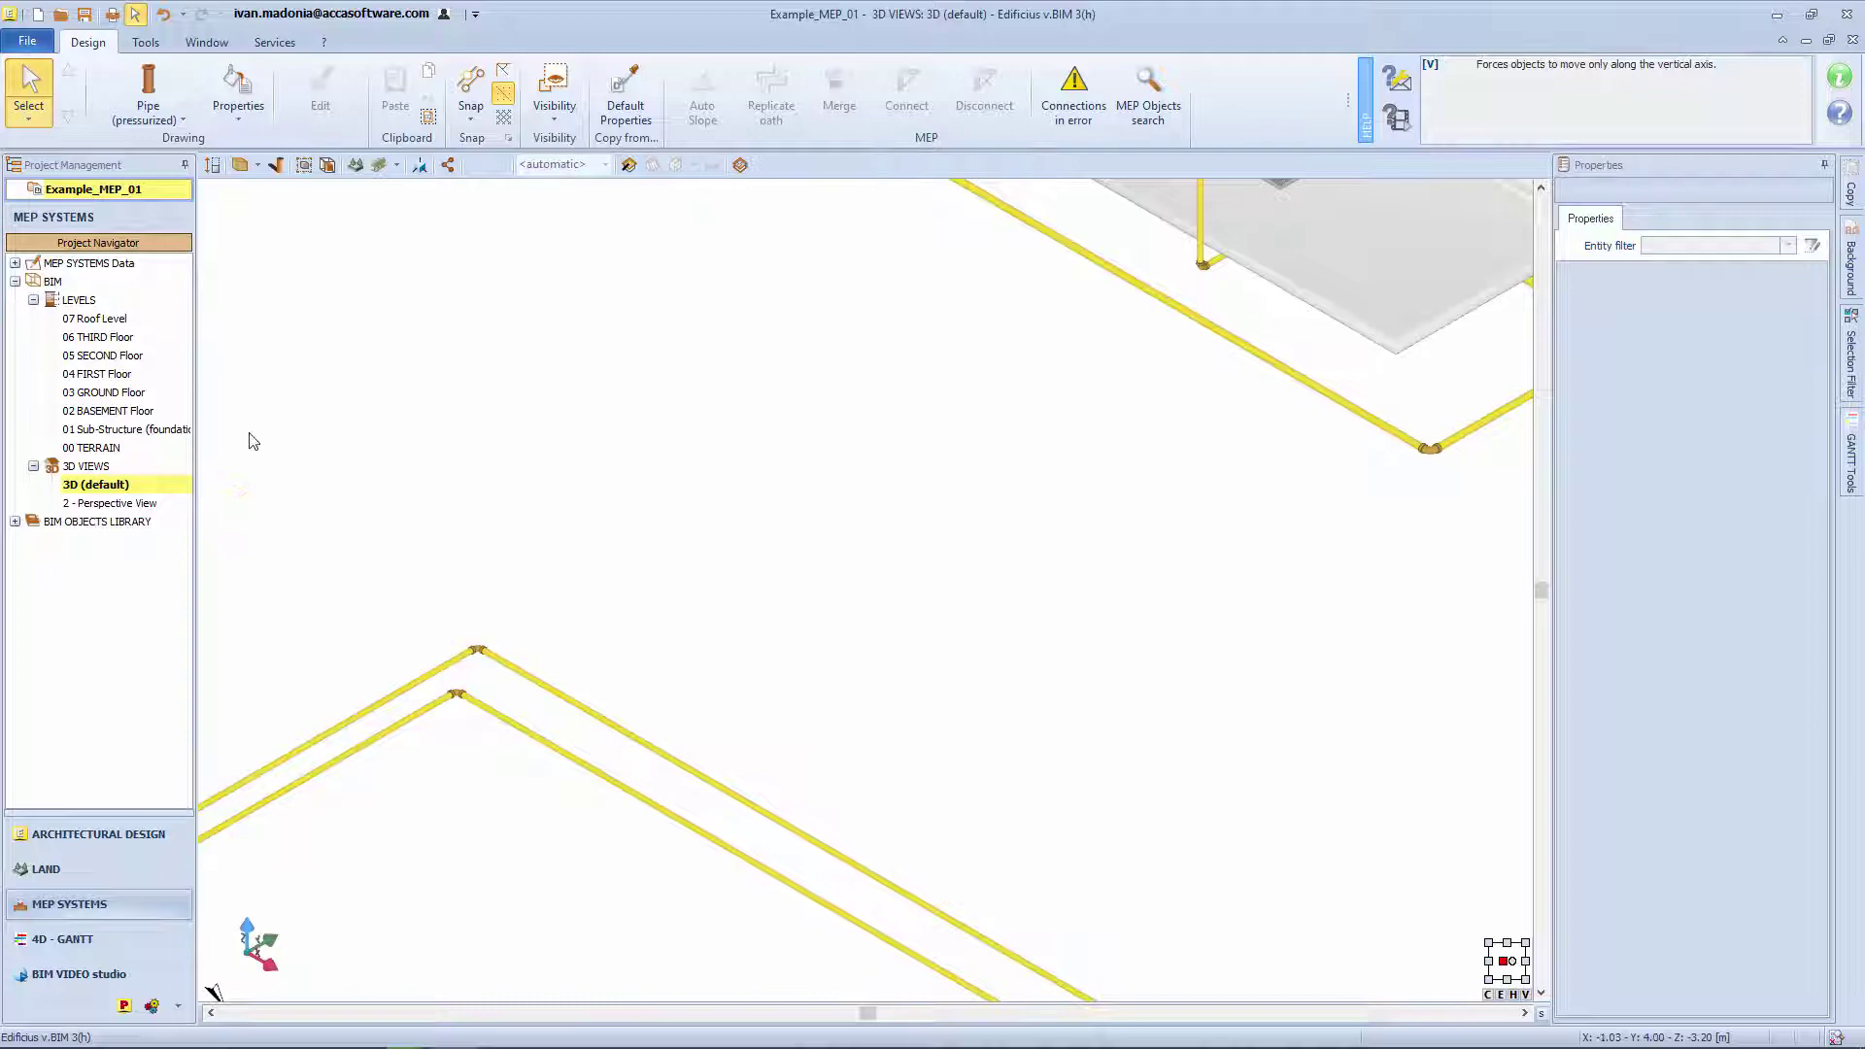
click(124, 1006)
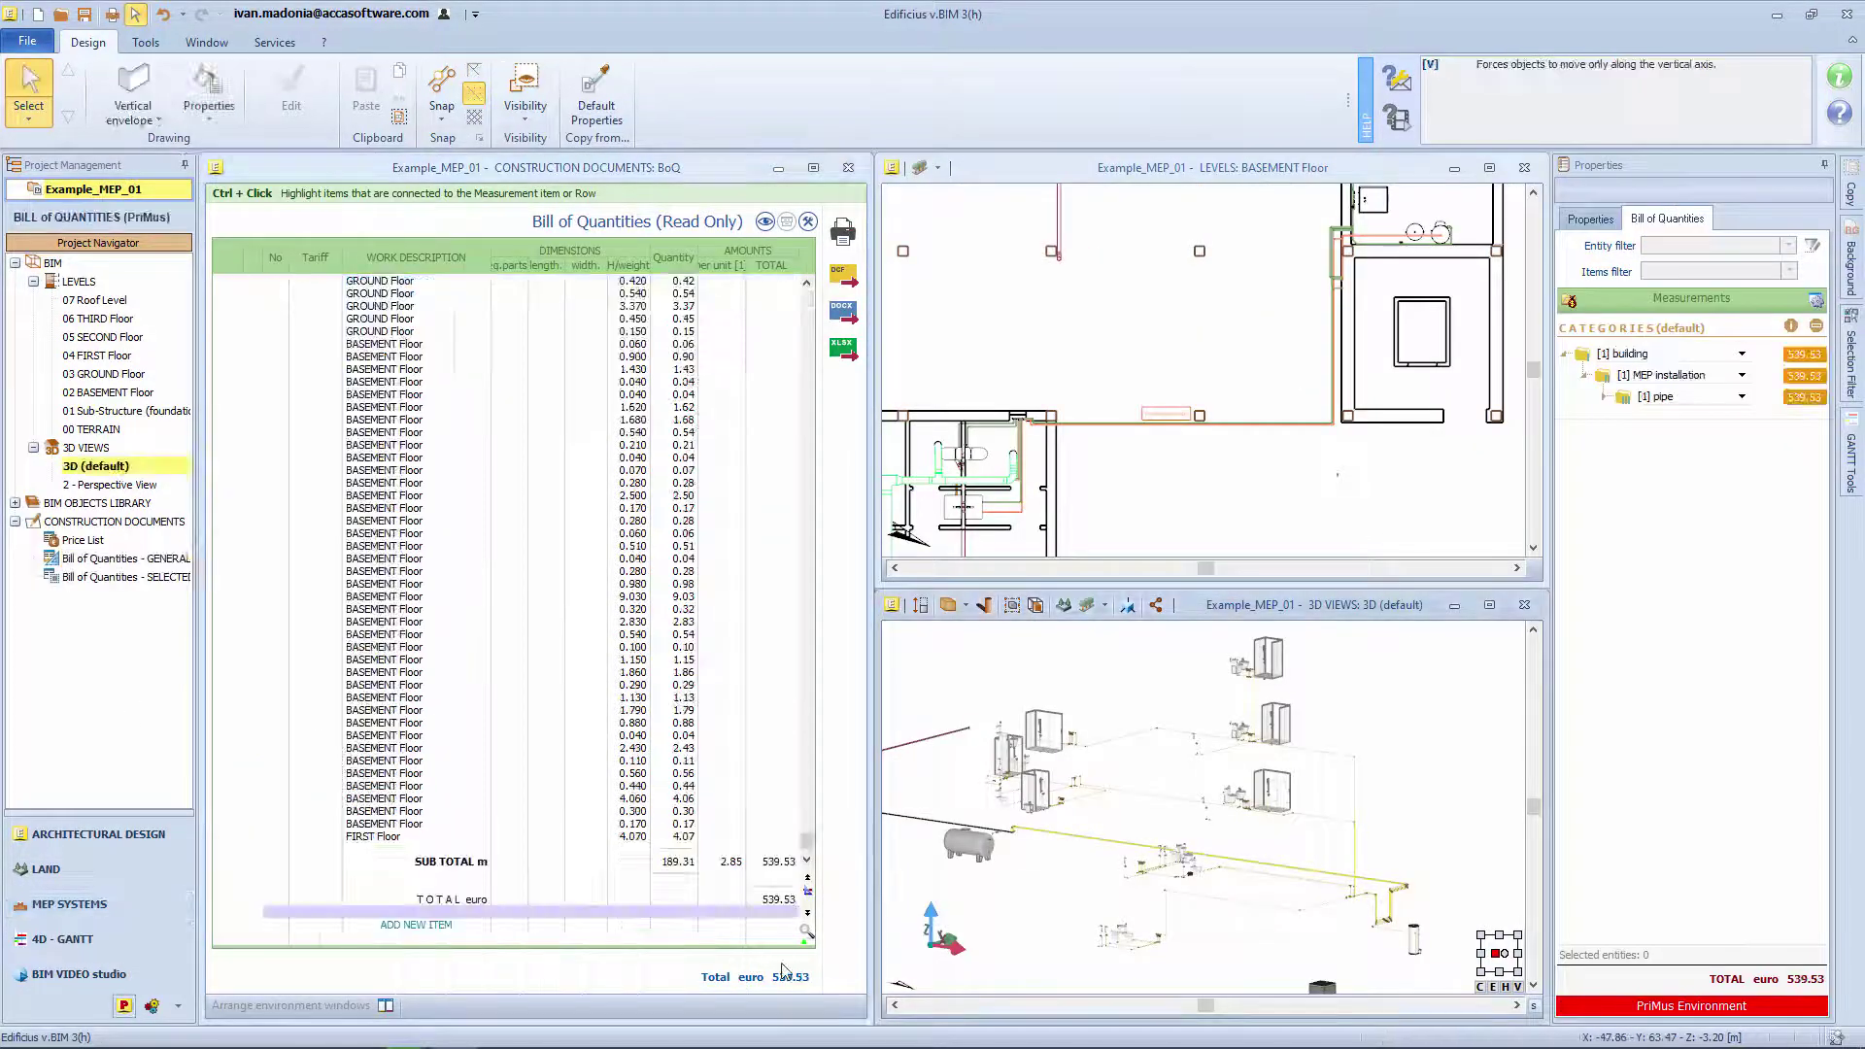
Make building › MEP installation › pipe the default categories for the ccfs item's pipes.
ctrl+click(398, 697)
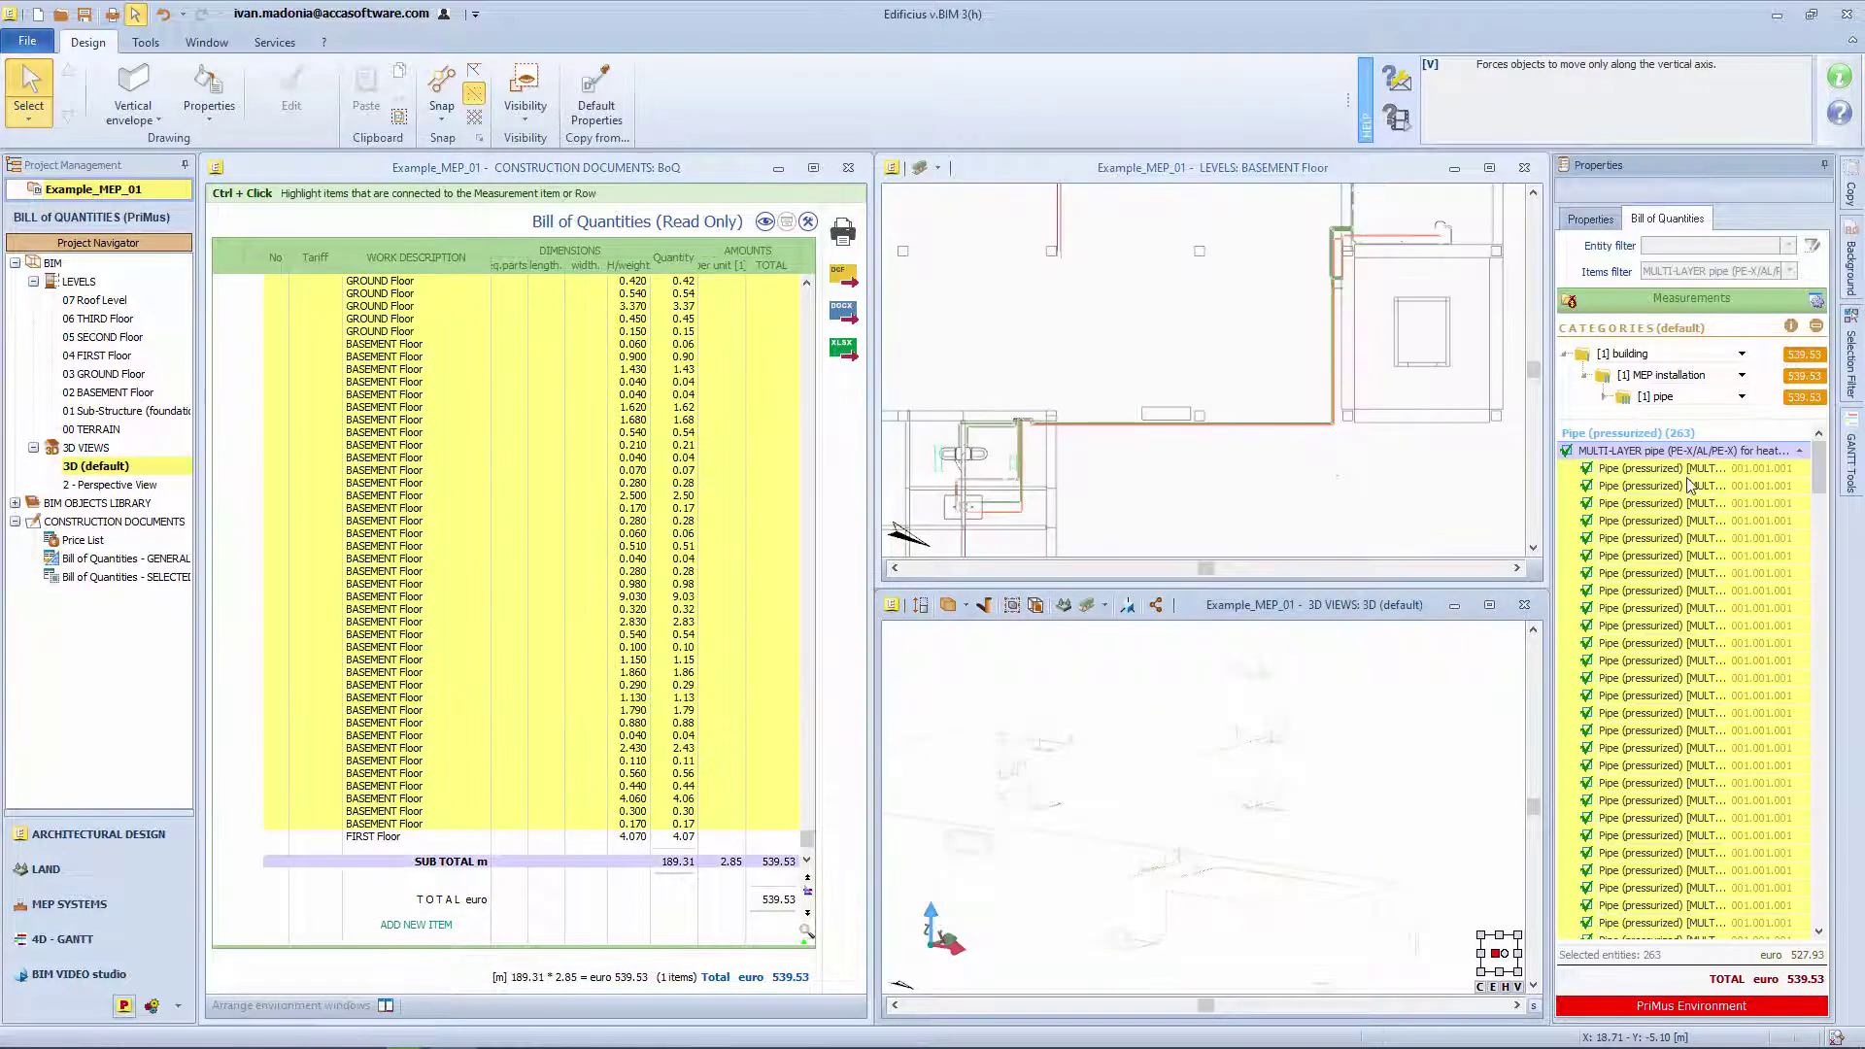
right_click(1687, 483)
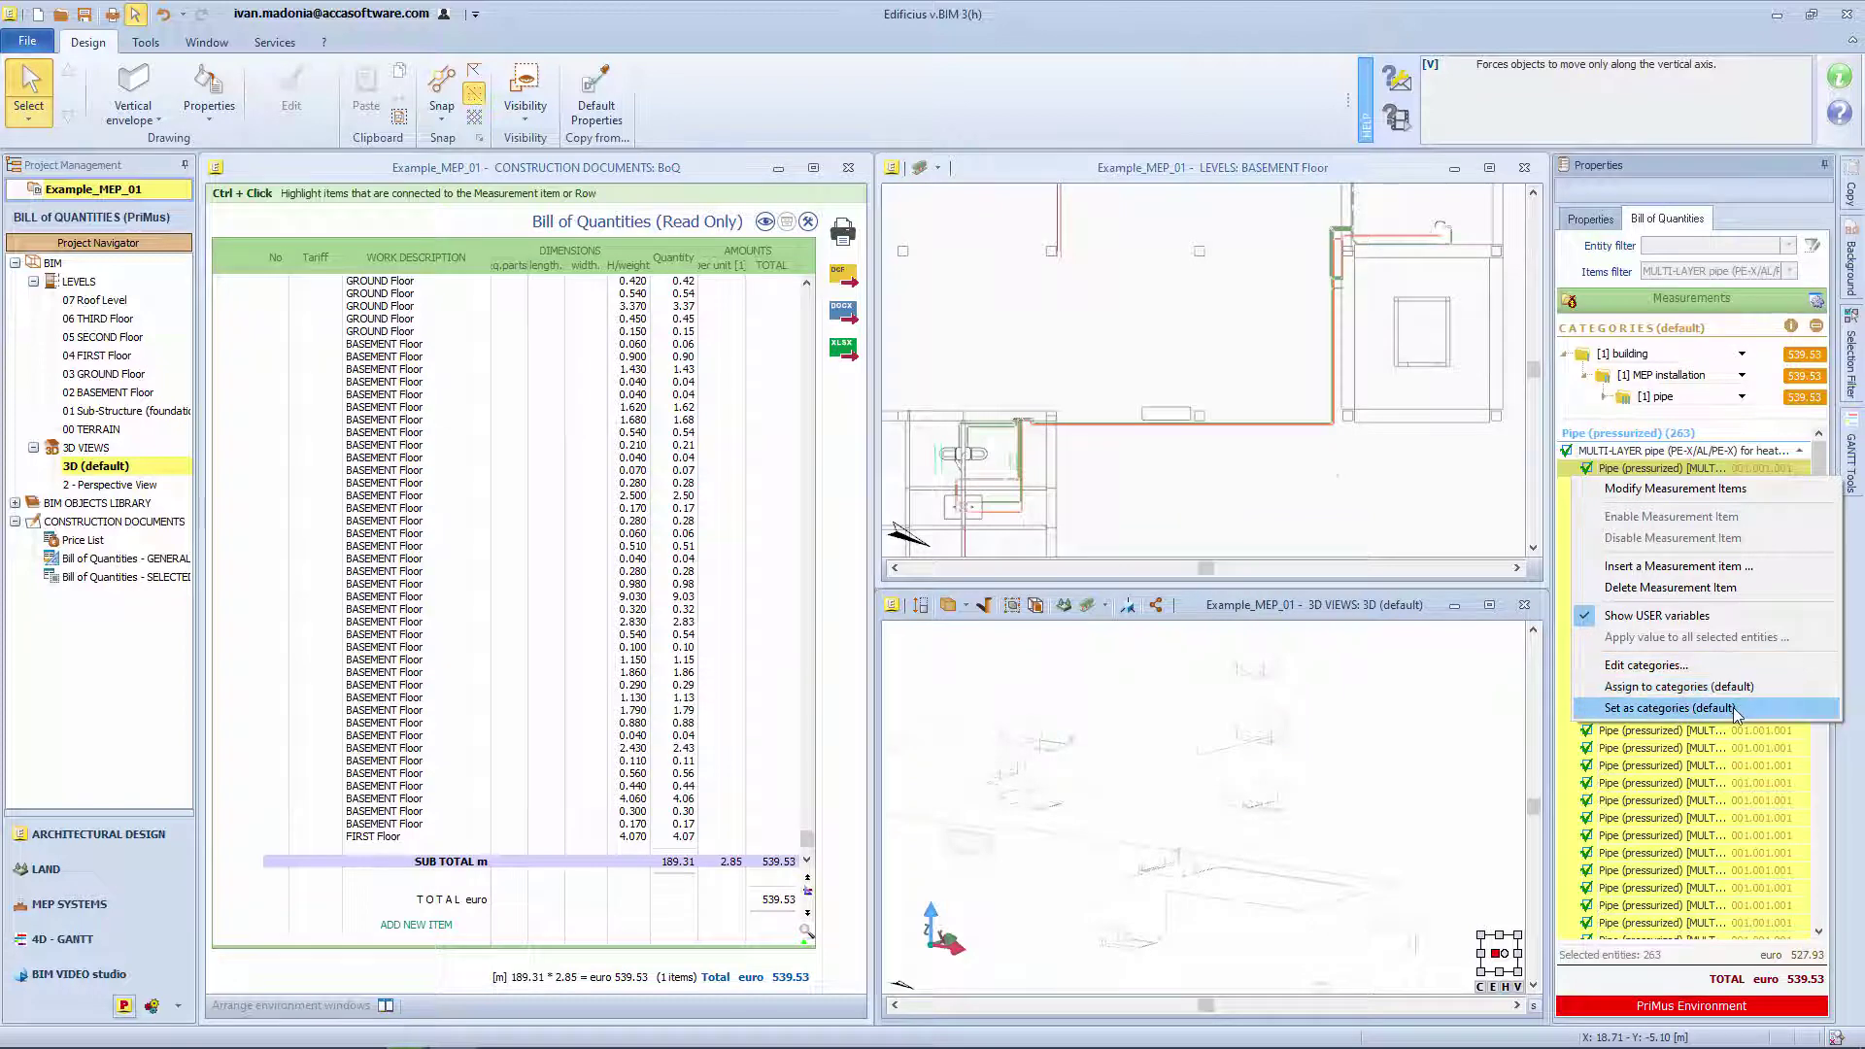
click(1463, 690)
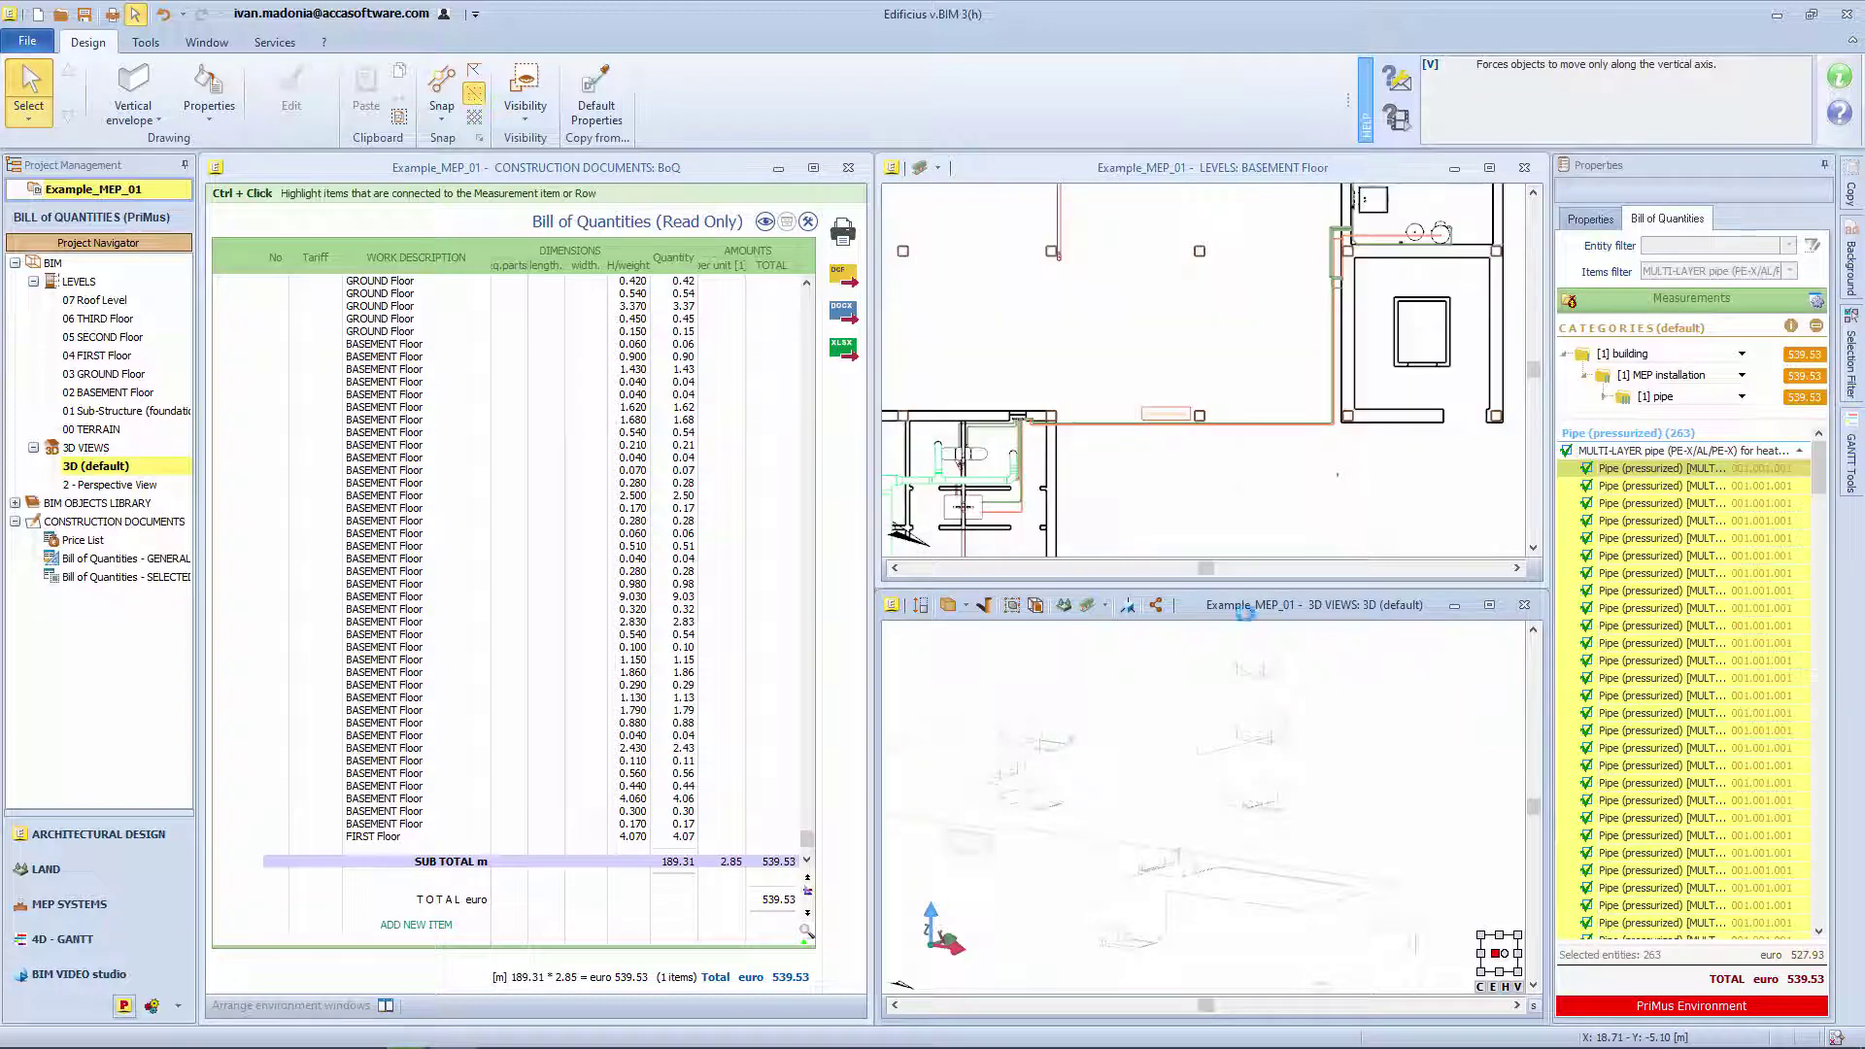
click(808, 222)
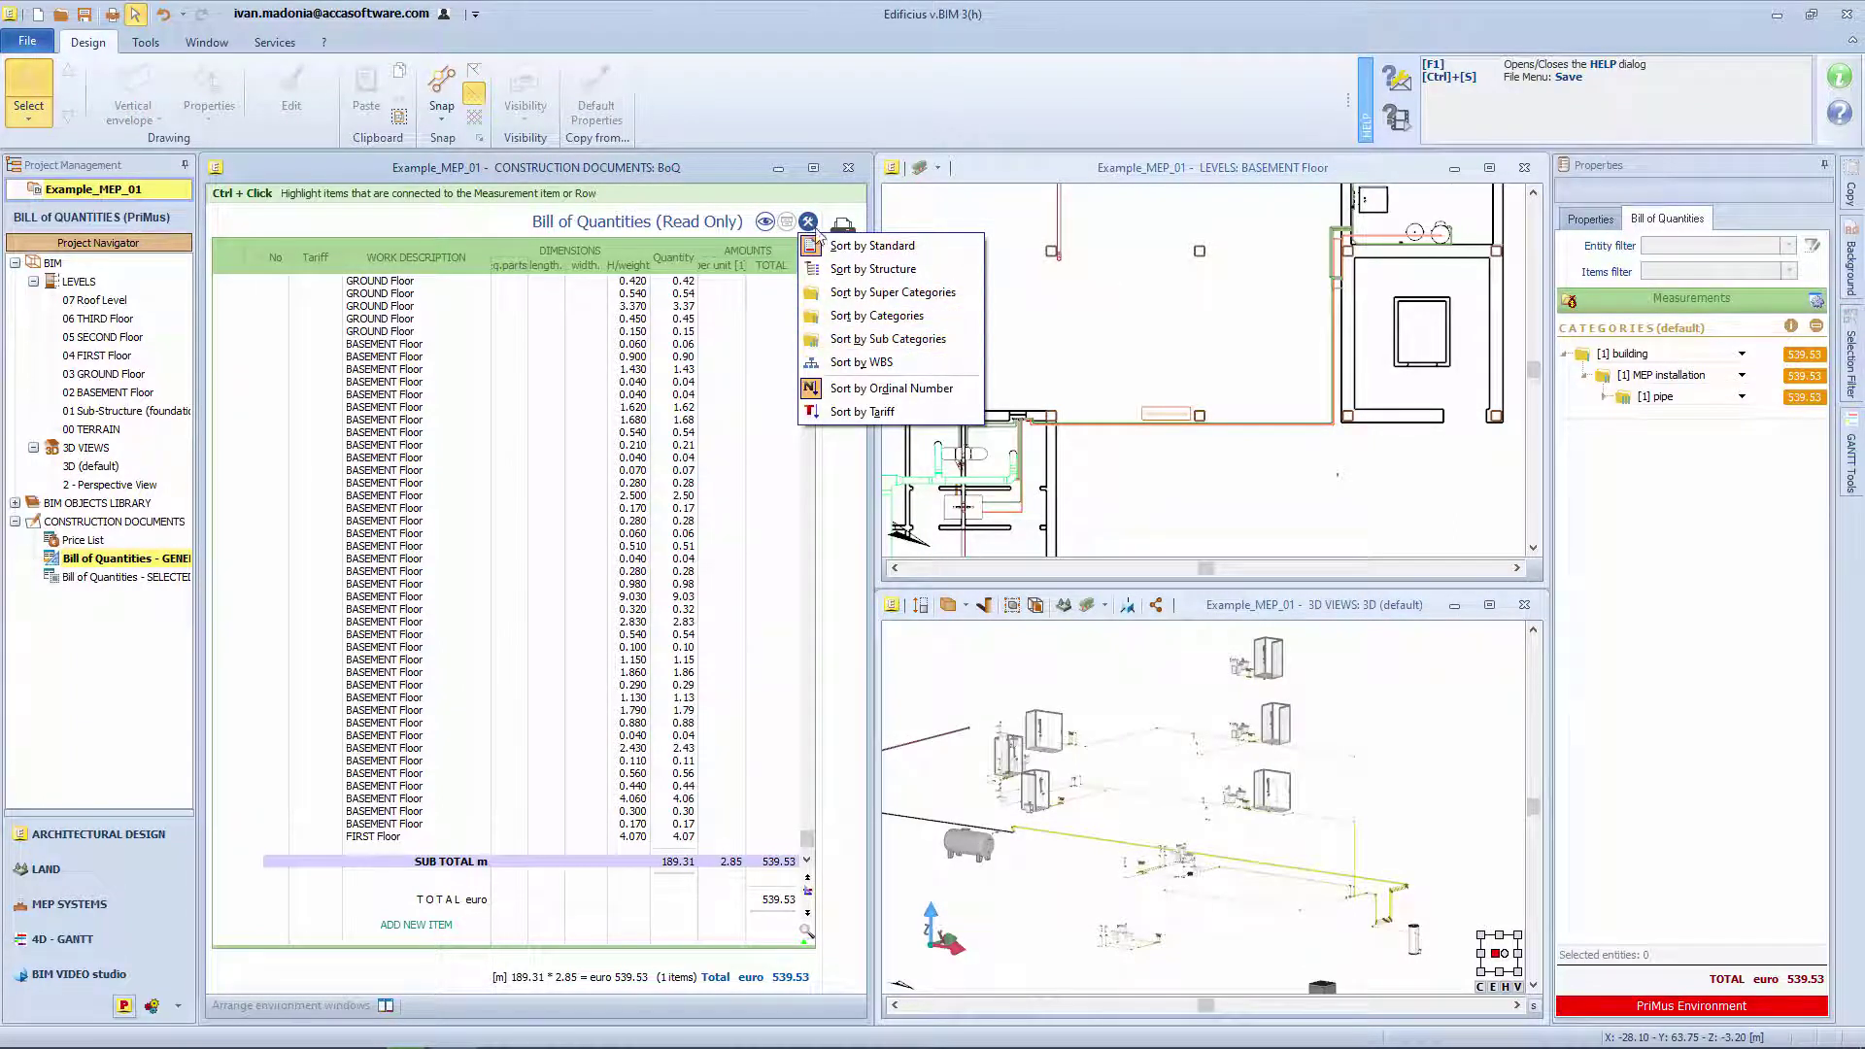
click(1812, 359)
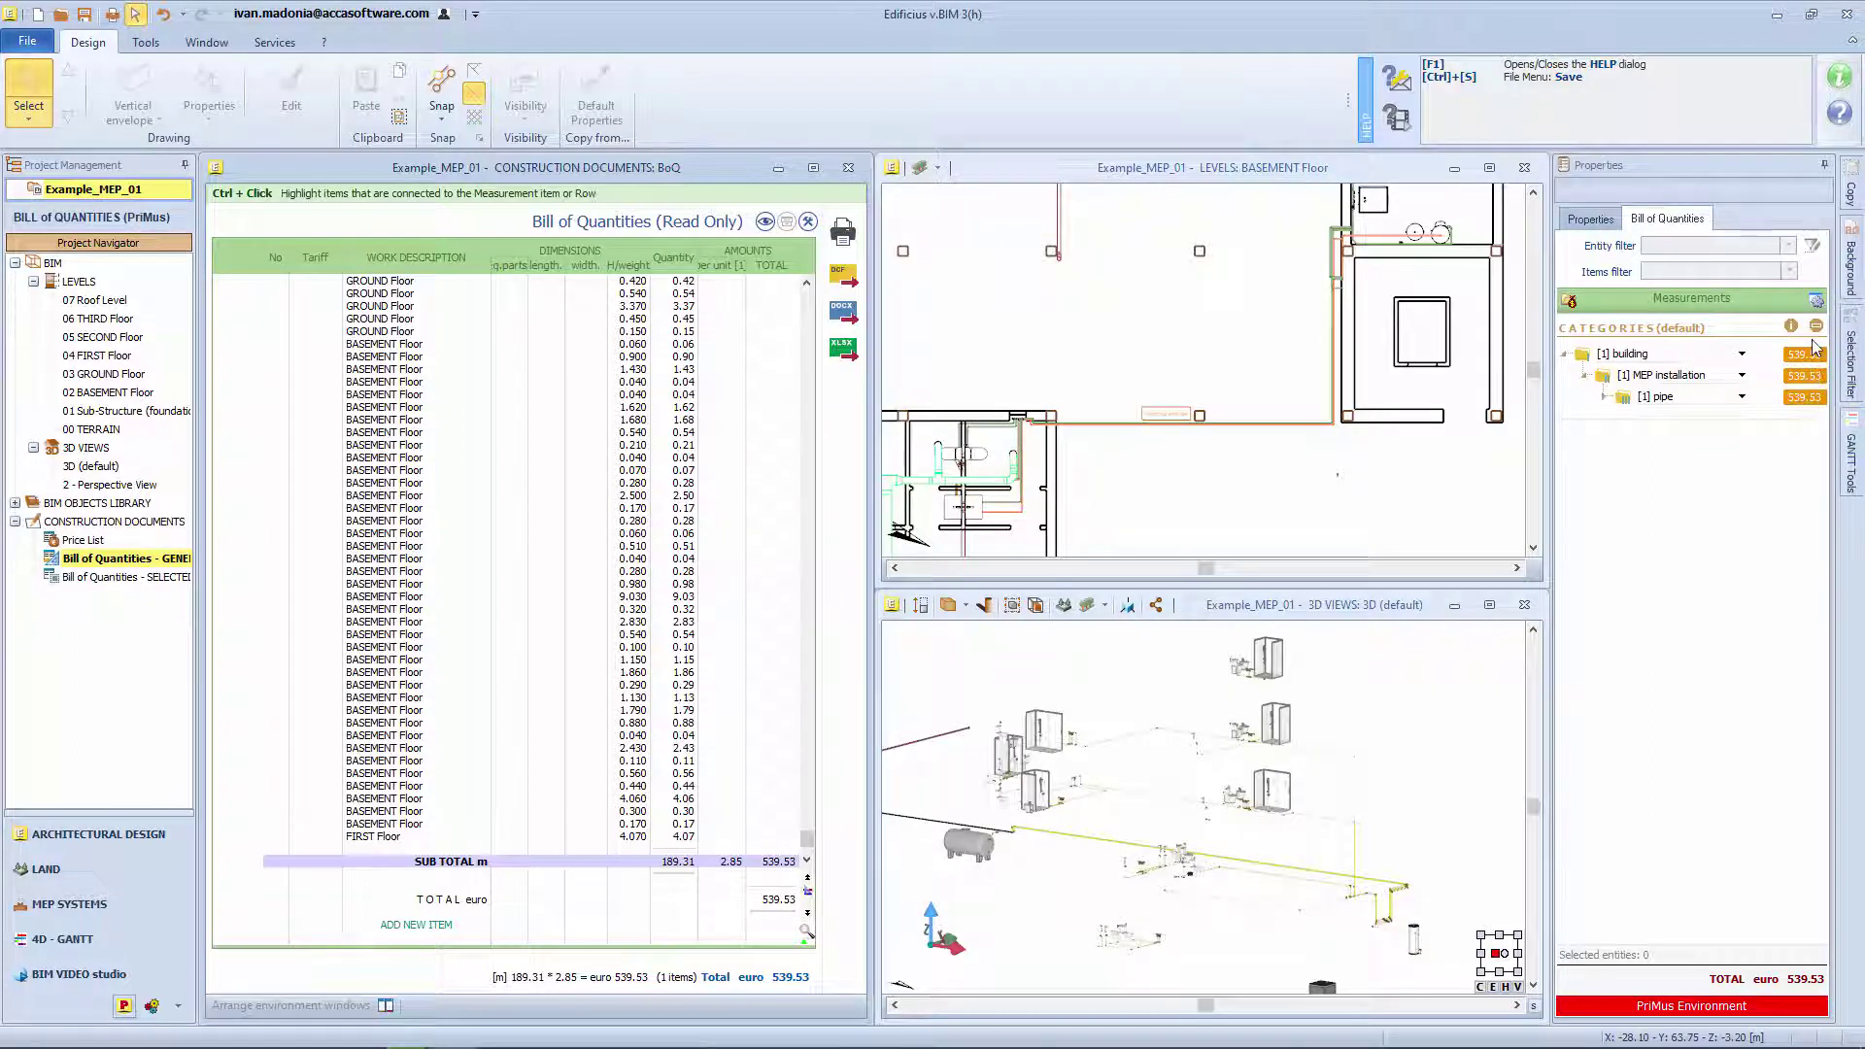